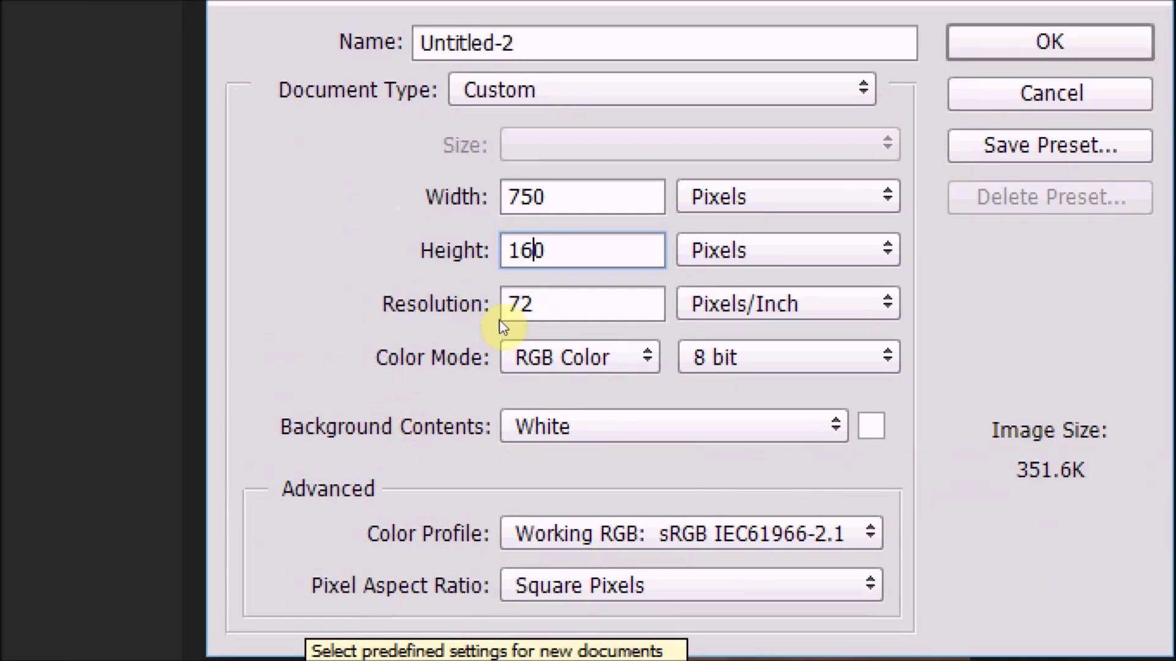
Step: Create the 750 by 160 pixel RGB document at 72 pixels/inch with transparent background contents, and switch to the Move tool
click(422, 472)
key(Down)
key(Down)
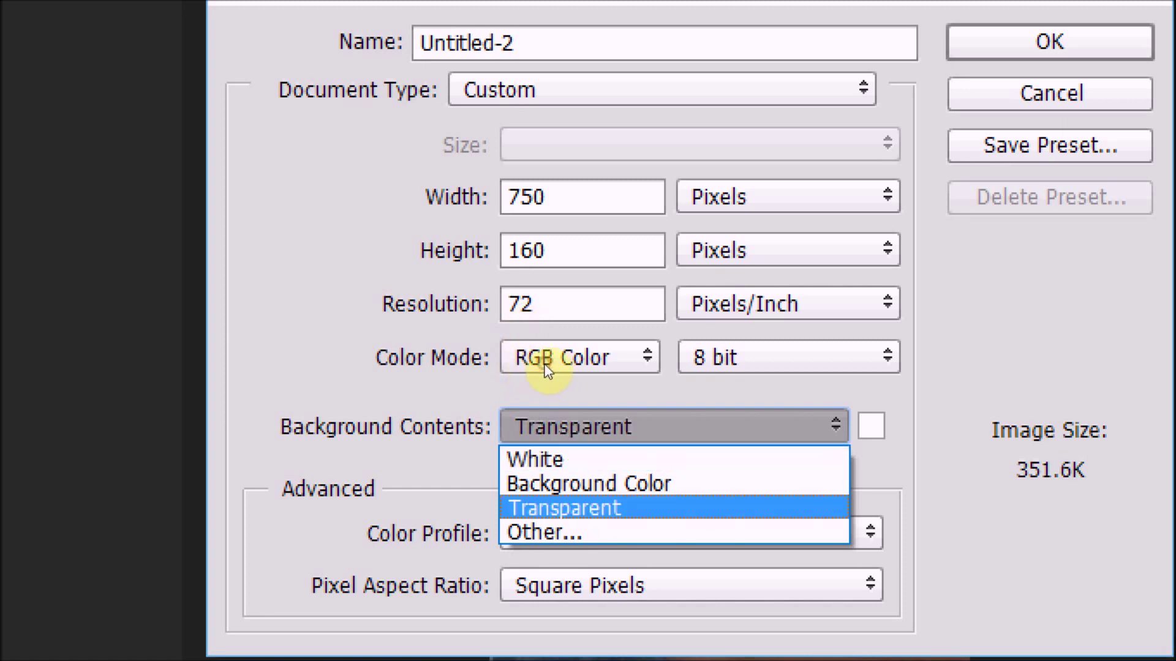
key(Return)
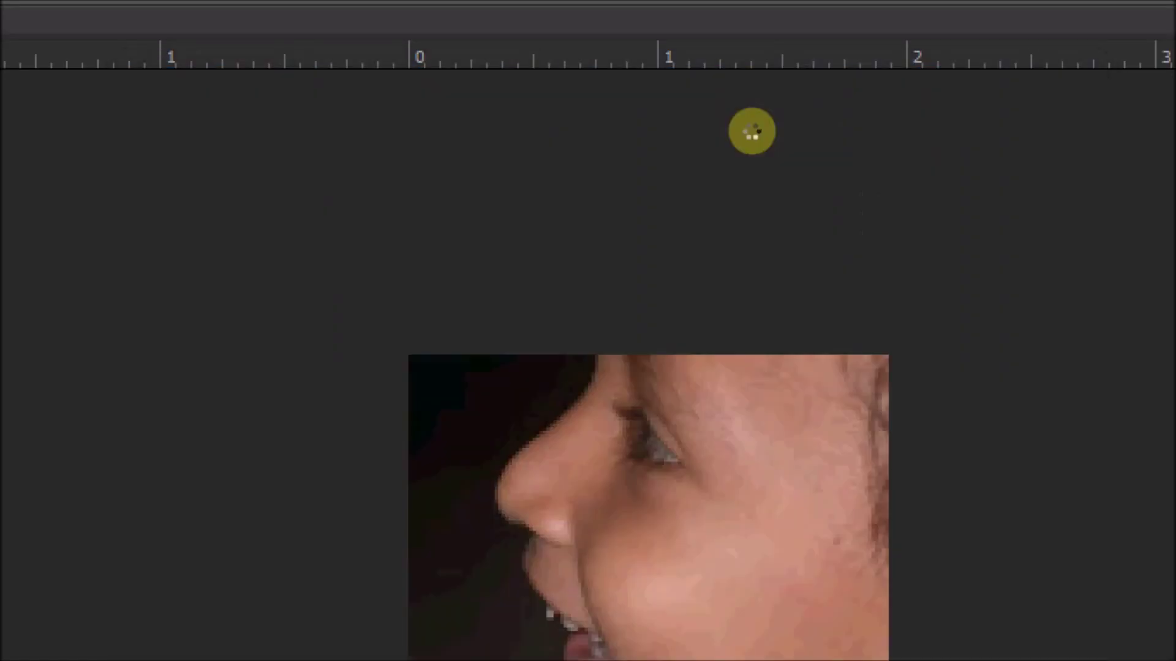
key(Return)
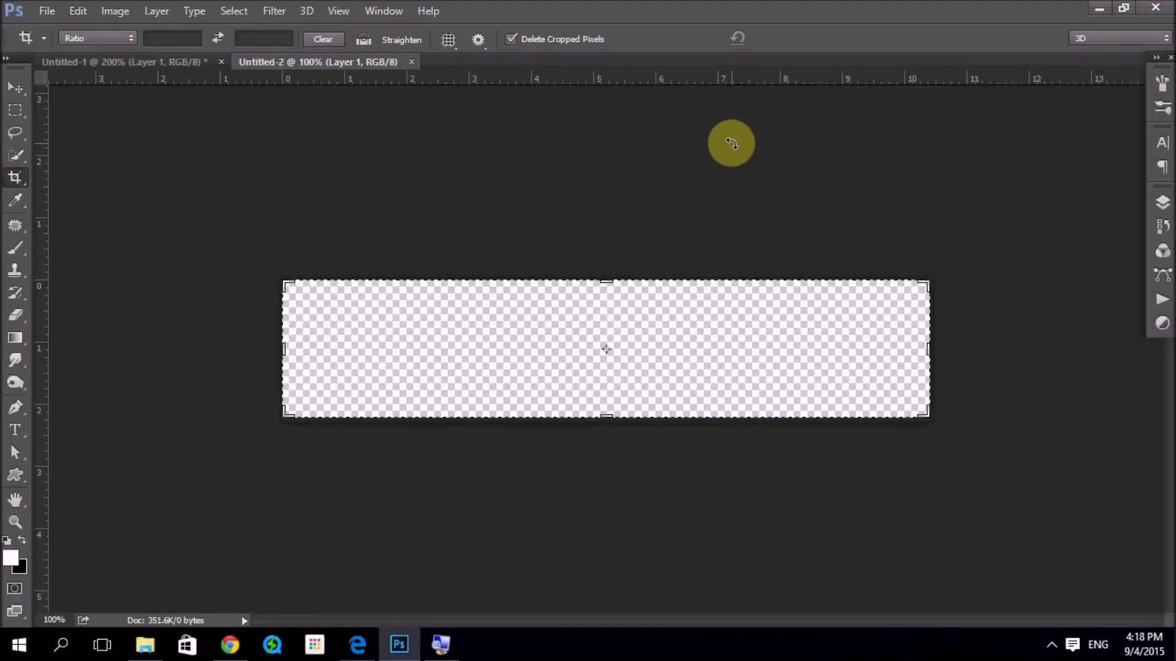
click(17, 89)
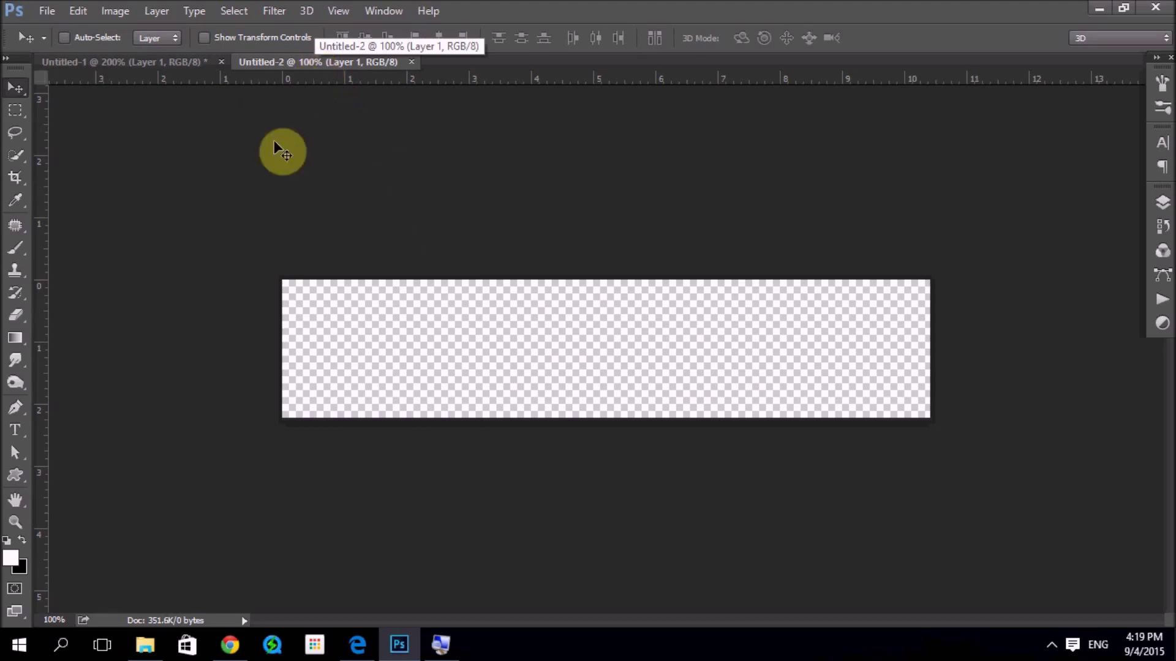
Step: Activate the Rounded Rectangle tool and set its drawing mode to Shape
click(16, 475)
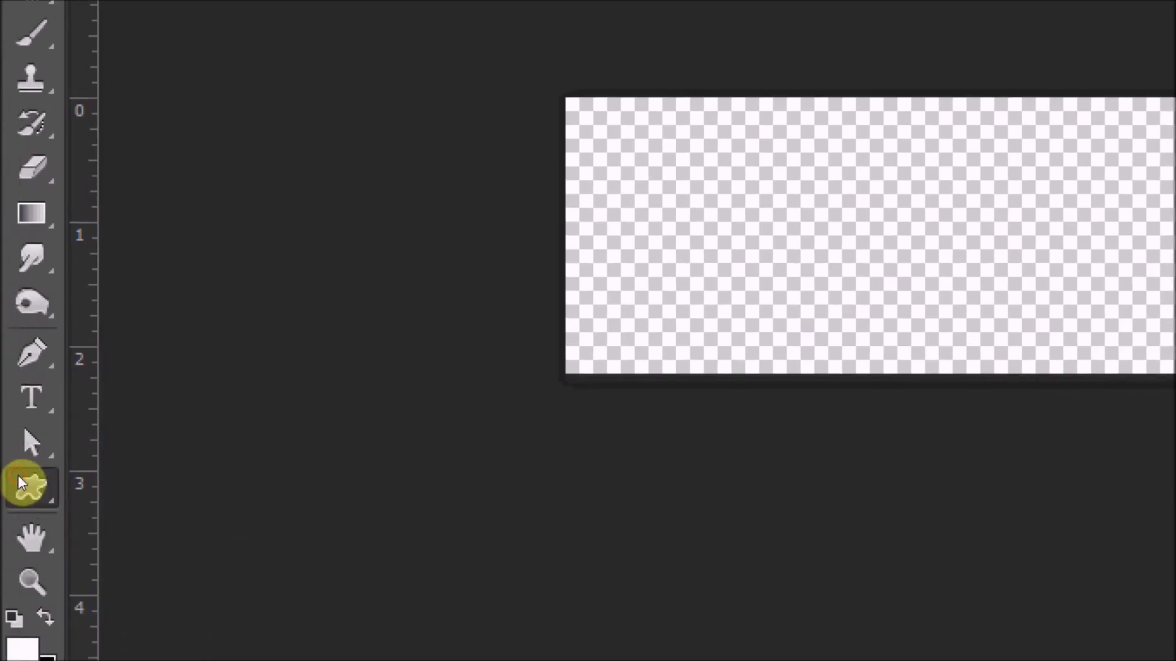
click(19, 471)
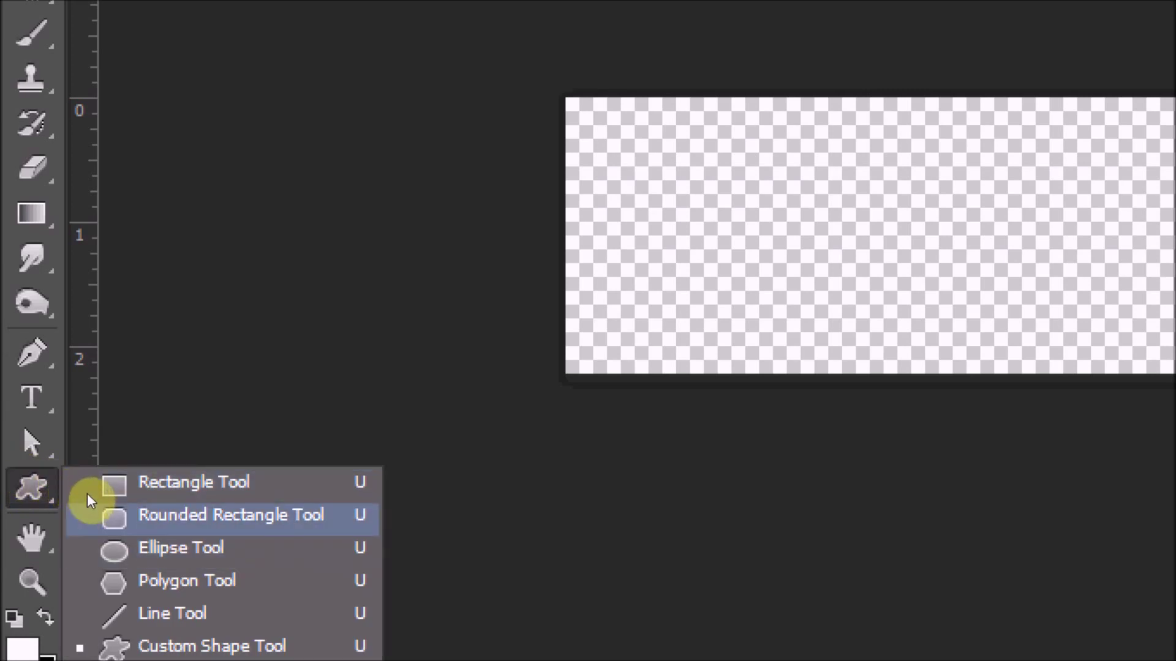
key(Escape)
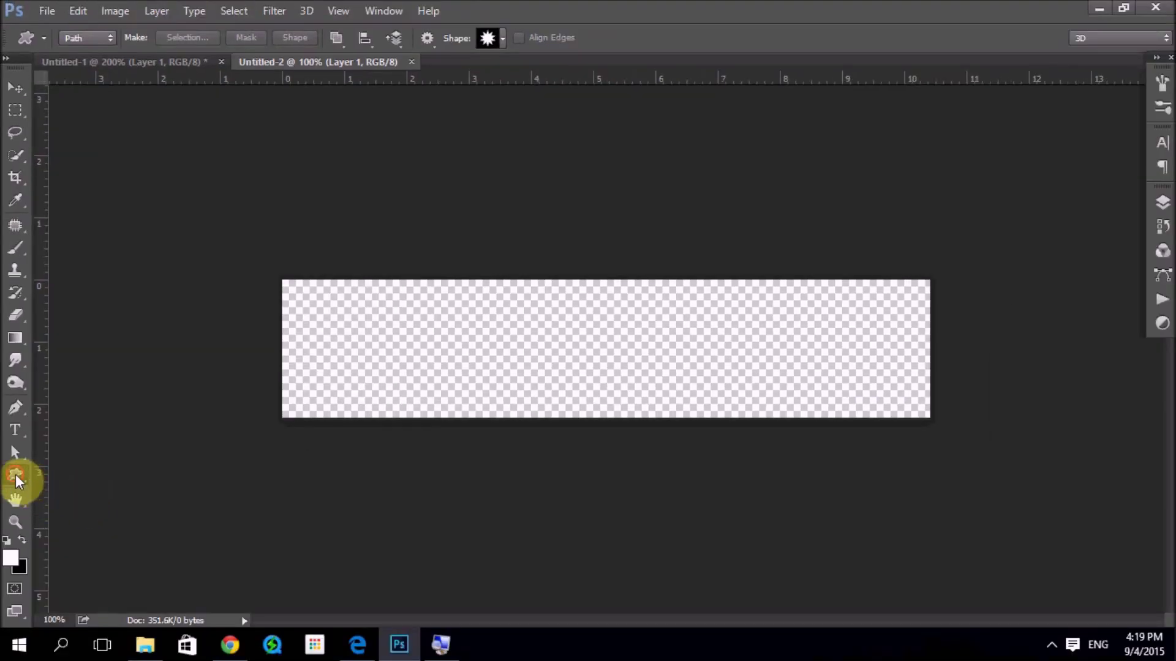
click(16, 474)
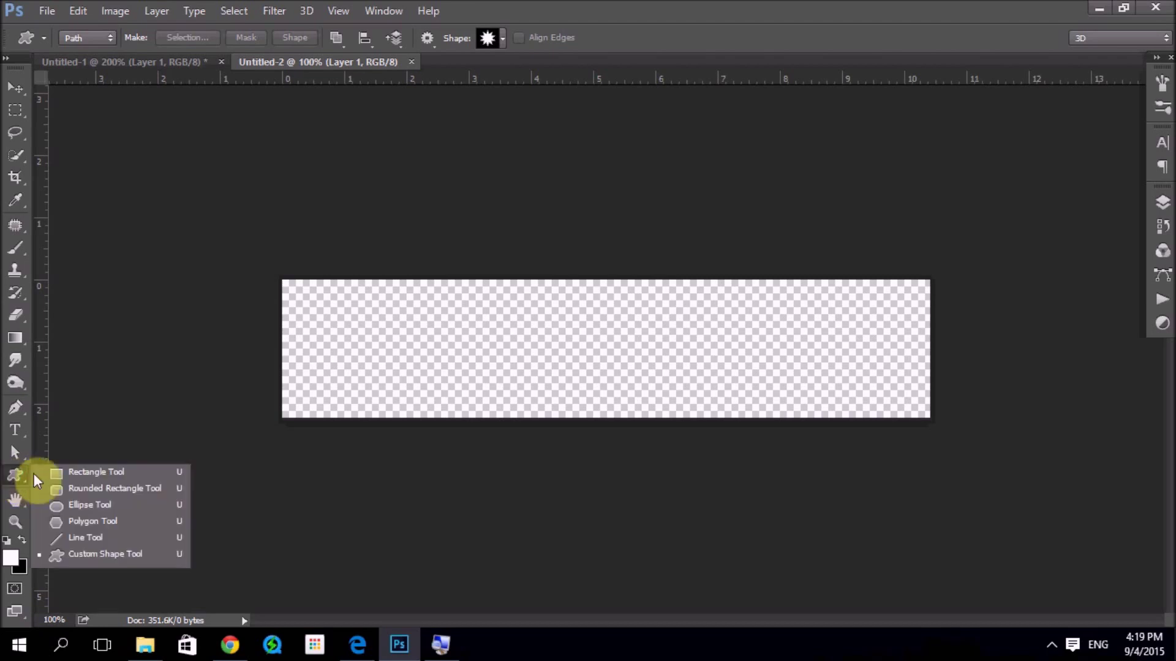
click(70, 488)
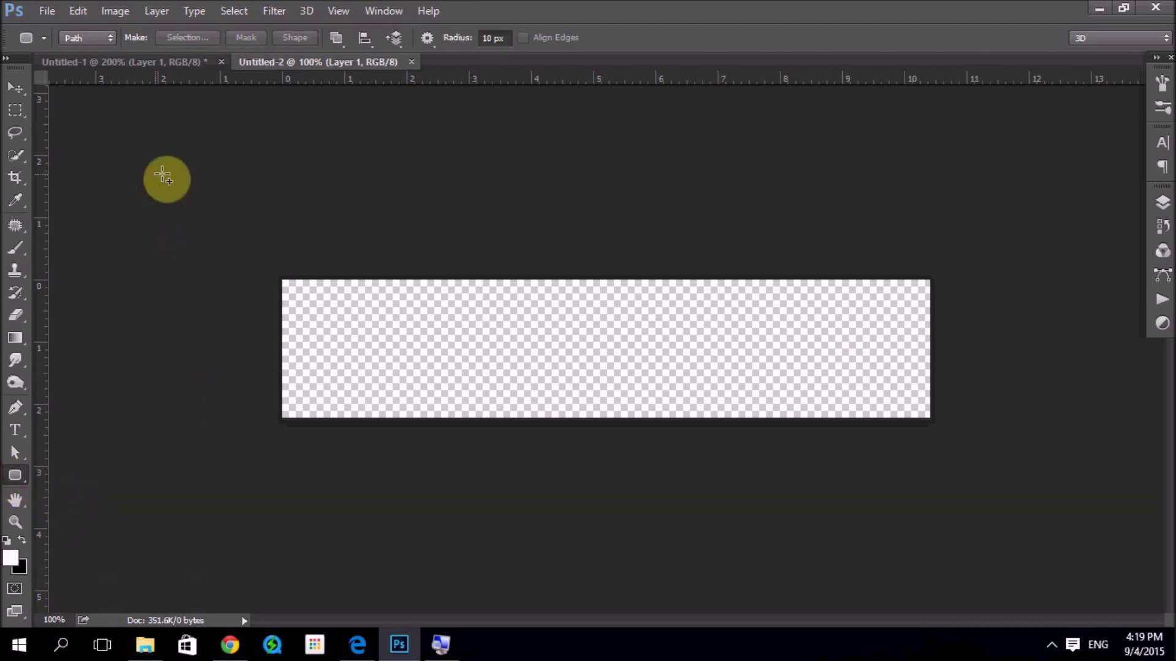
click(44, 41)
click(43, 41)
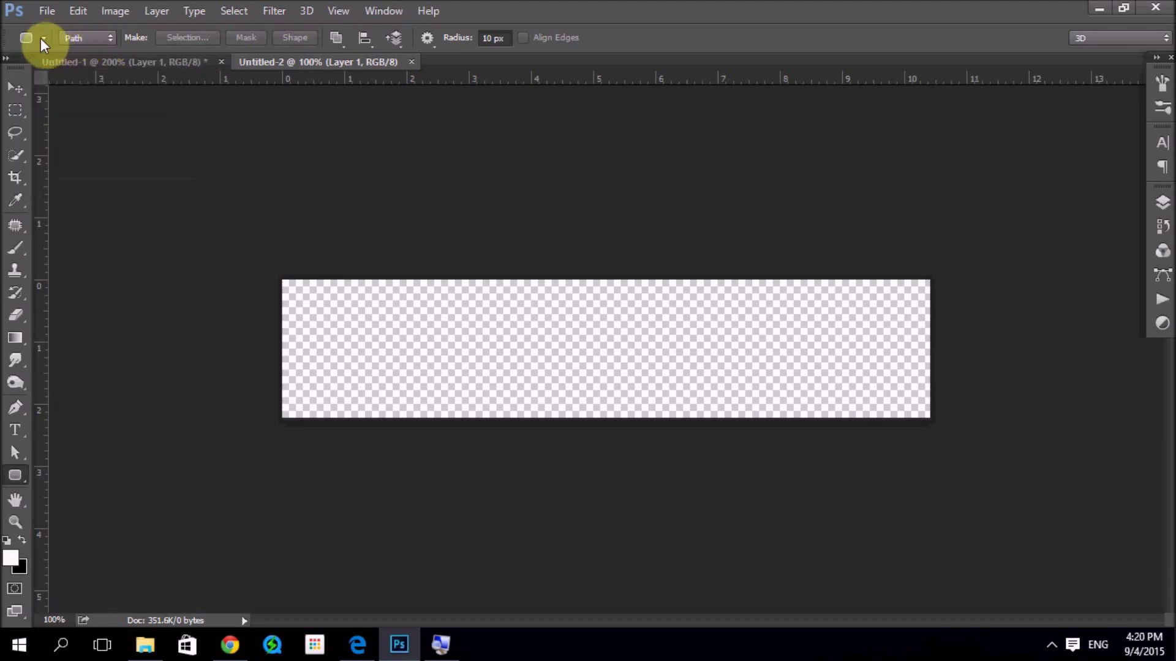
click(112, 38)
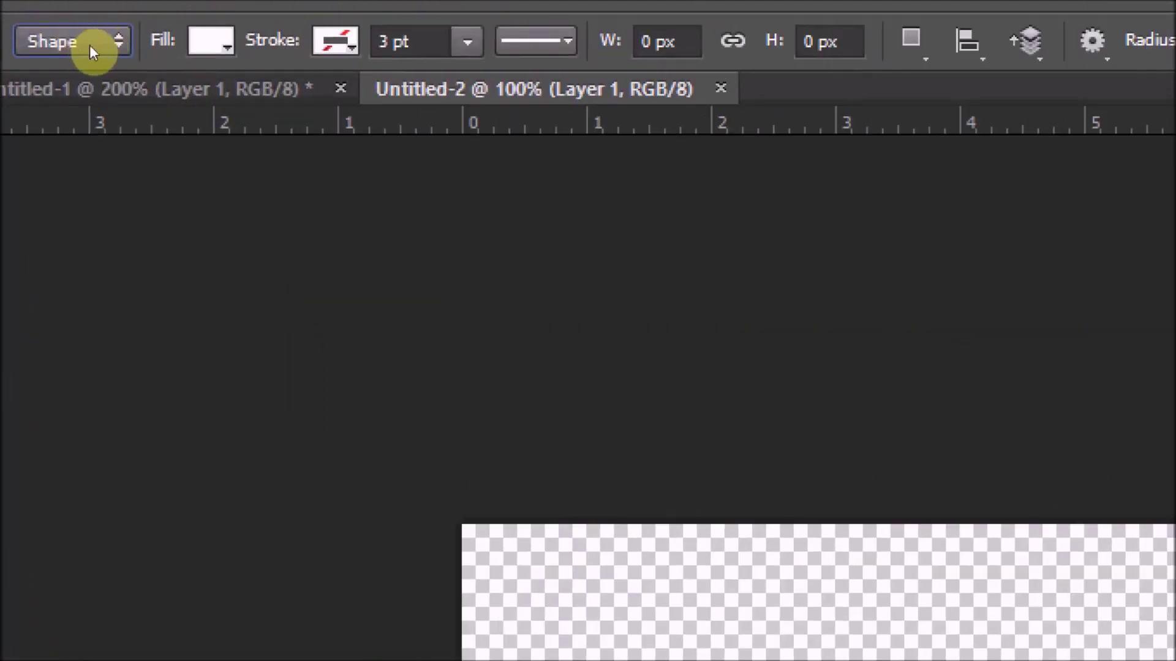
Step: Draw a red-filled rounded rectangle over the entire canvas, about 747 by 160 px
click(210, 41)
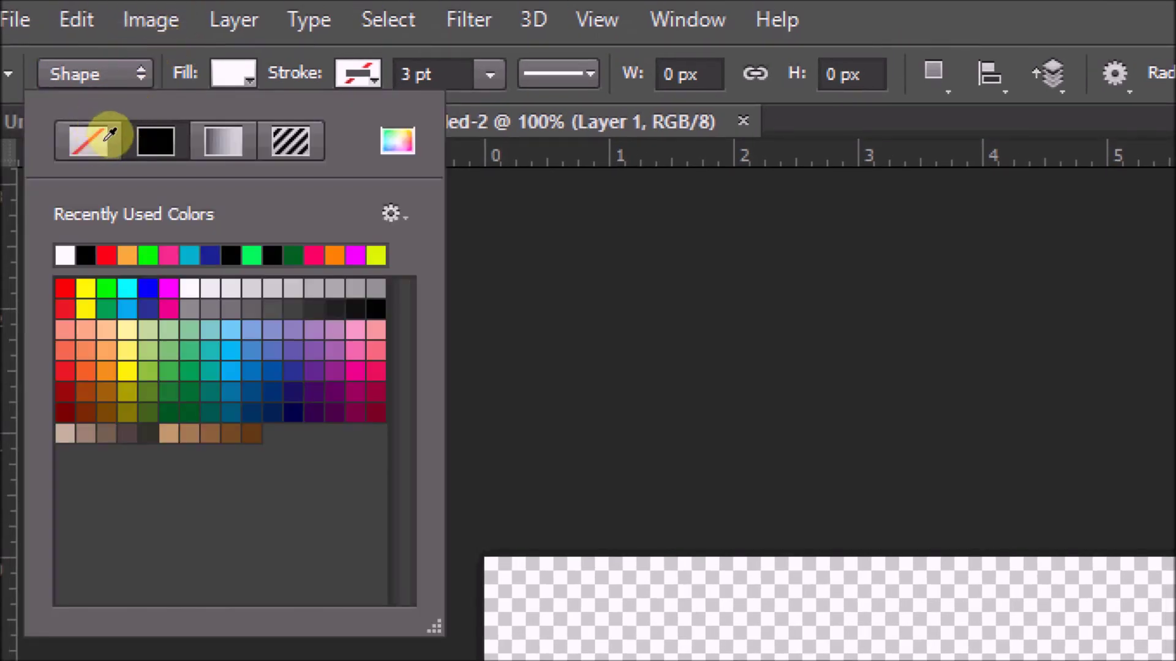
click(106, 254)
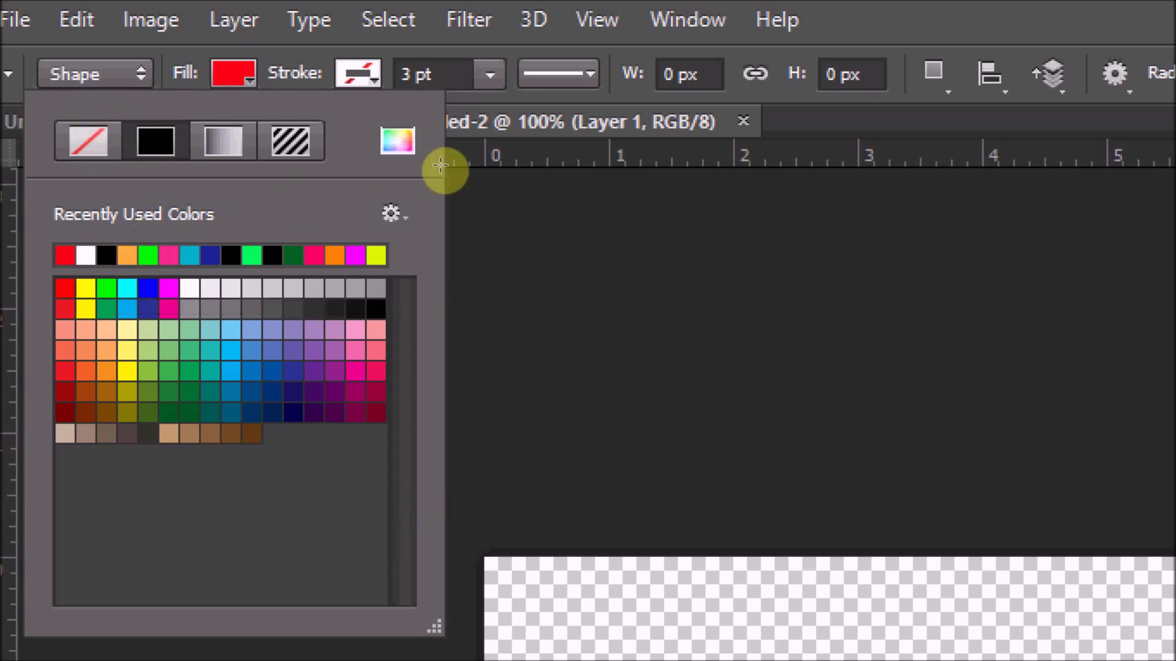
key(Return)
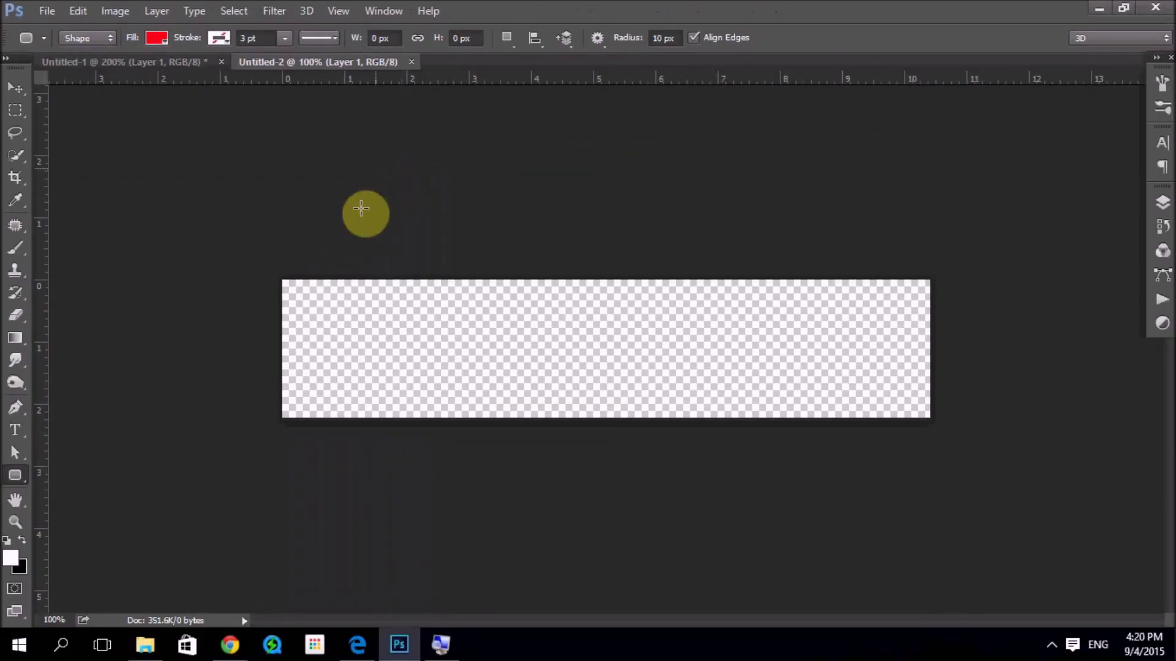
drag(283, 281, 929, 418)
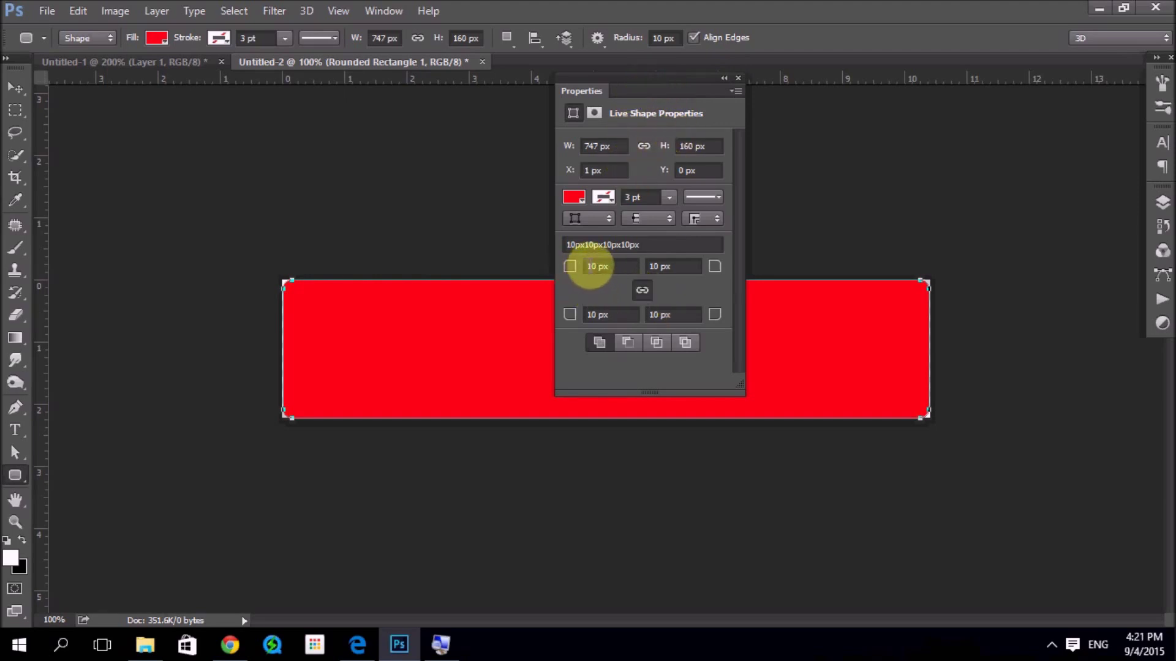
Step: Set all four corner radii of the red rectangle to 20 px
click(591, 267)
double_click(592, 266)
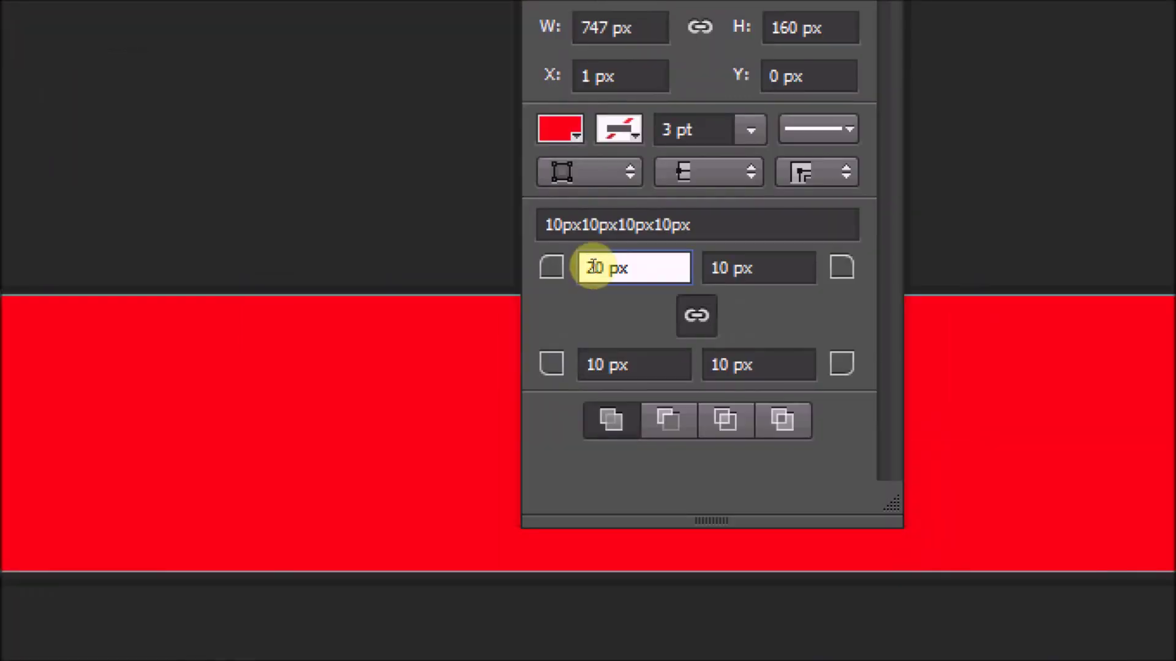
key(Return)
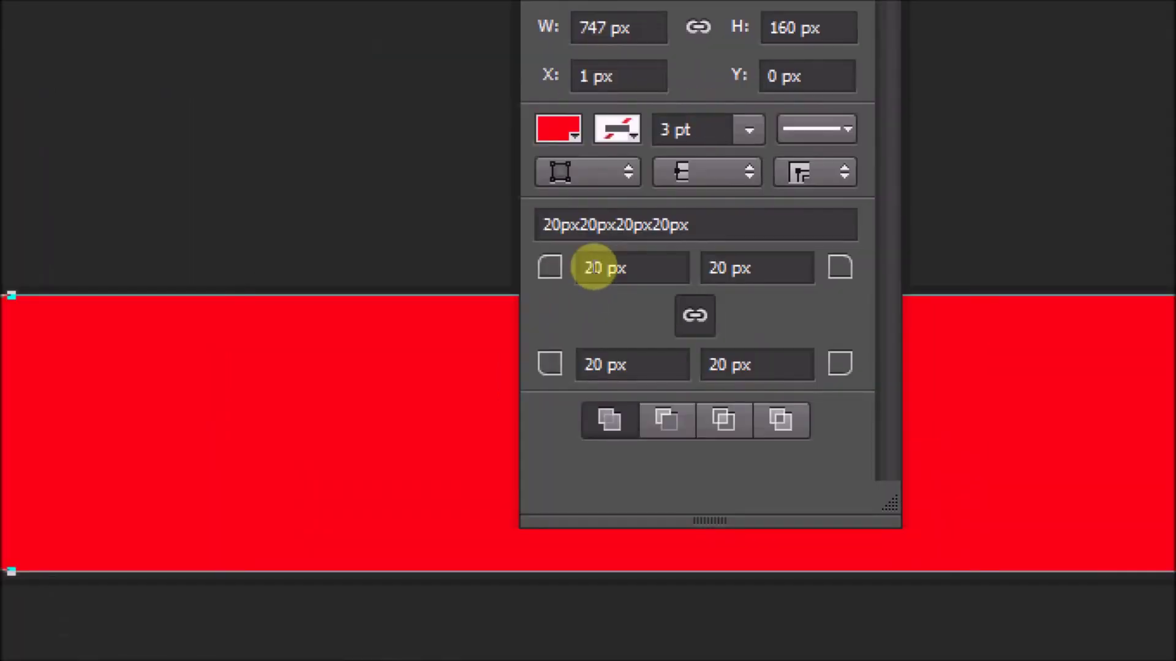
Step: Set all four corner radii of the red rectangle to 30 px and close the shape properties
click(589, 266)
text(3)
key(Return)
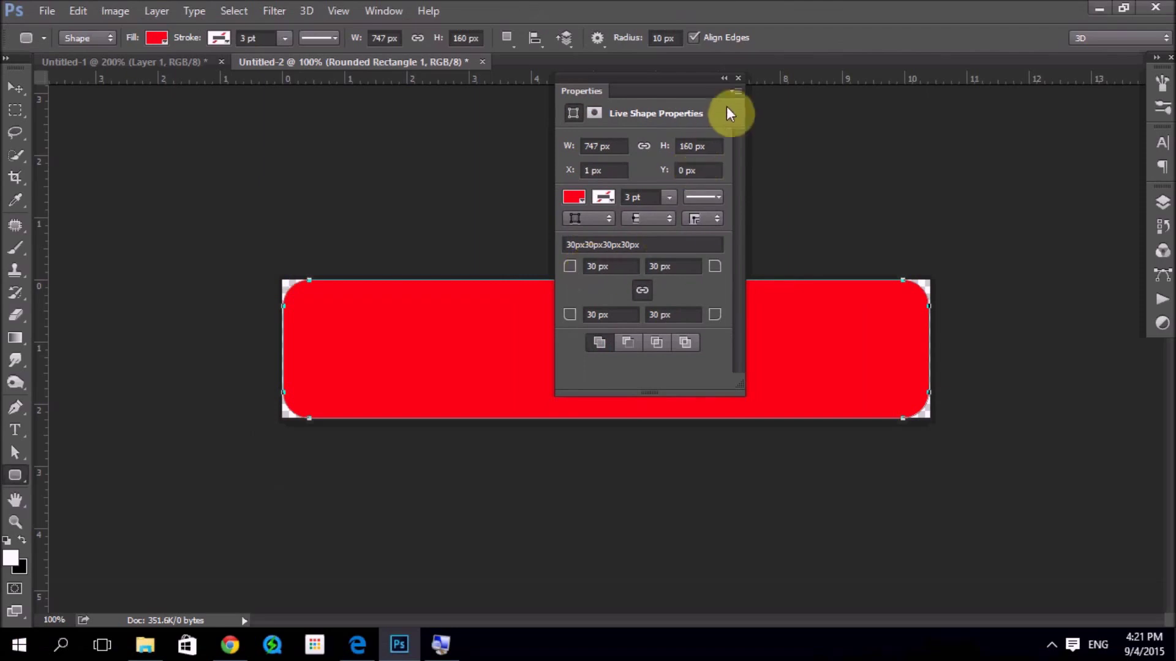
click(734, 77)
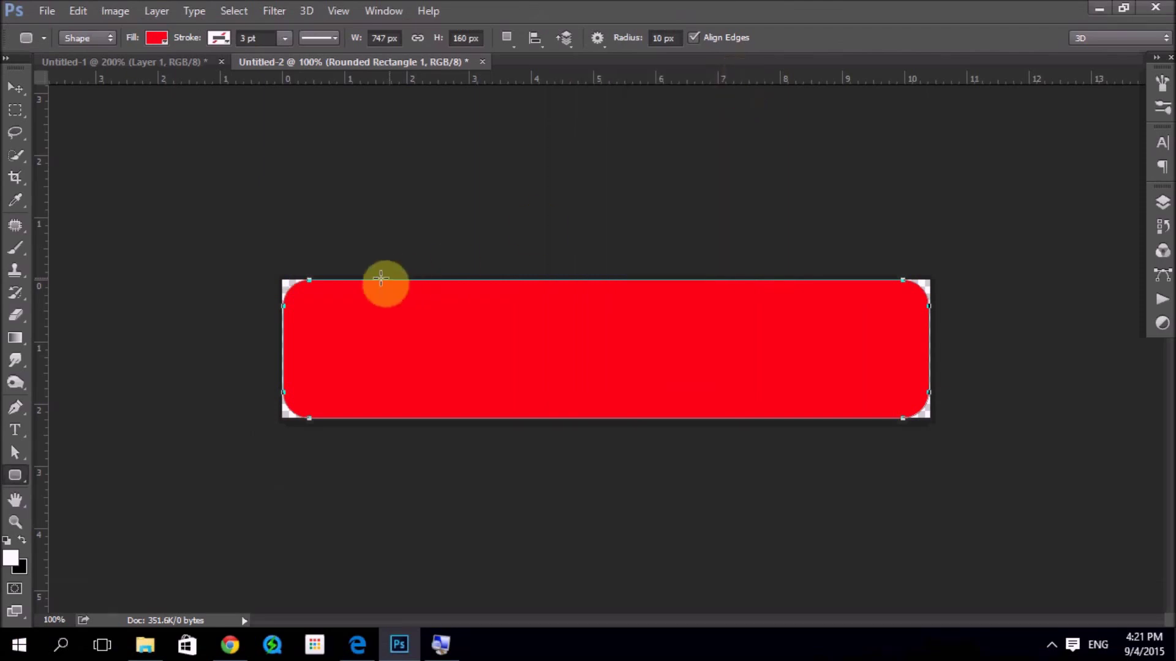
Step: Copy the whole photo from Untitled-1 into Untitled-2 and place it inside the right end of the red shape
click(167, 59)
key(ctrl+a)
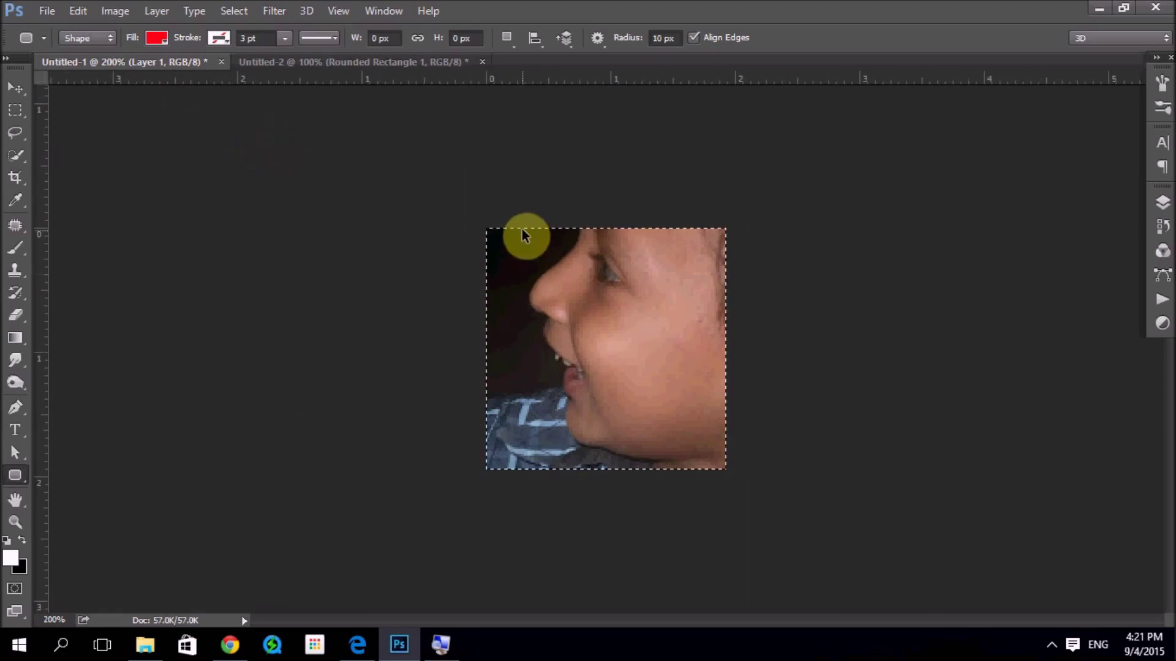
click(386, 62)
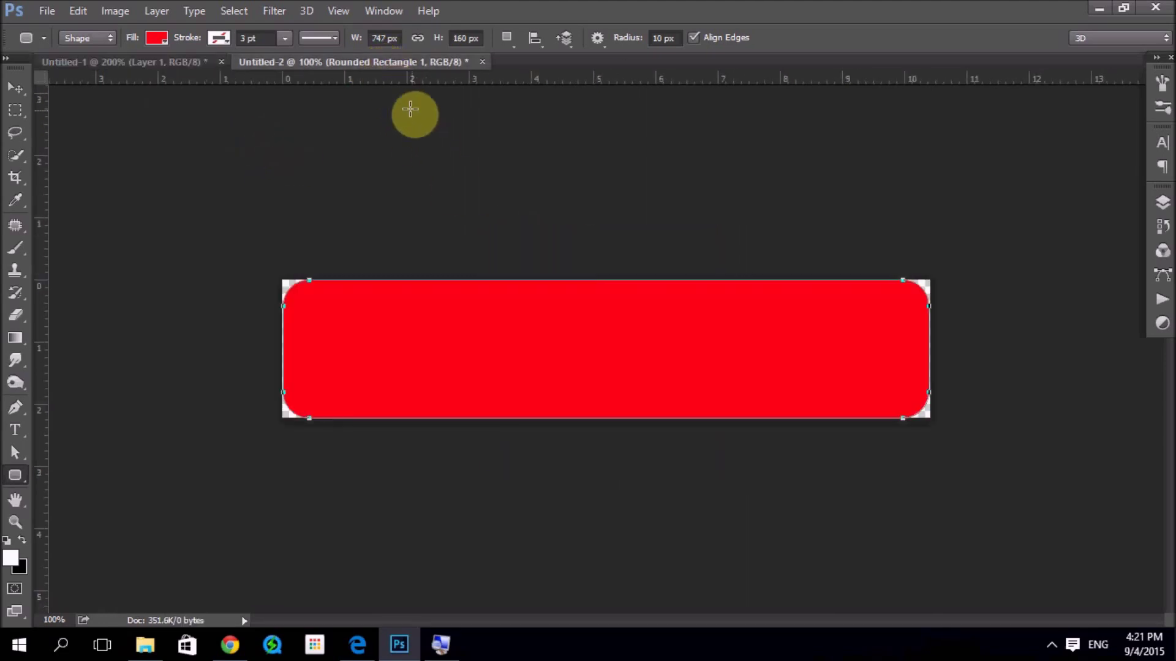
key(ctrl+v)
key(v)
drag(611, 336, 859, 340)
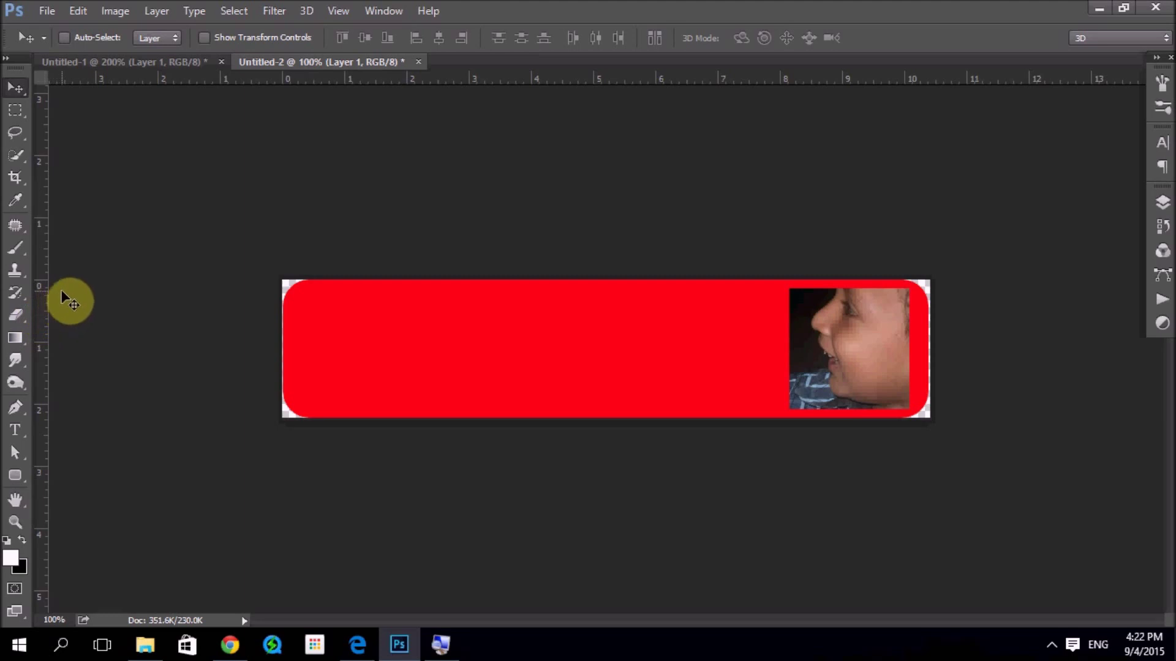
Step: Start a horizontal text line near the left end of the red shape with the font size at 18 pt
click(20, 432)
click(341, 361)
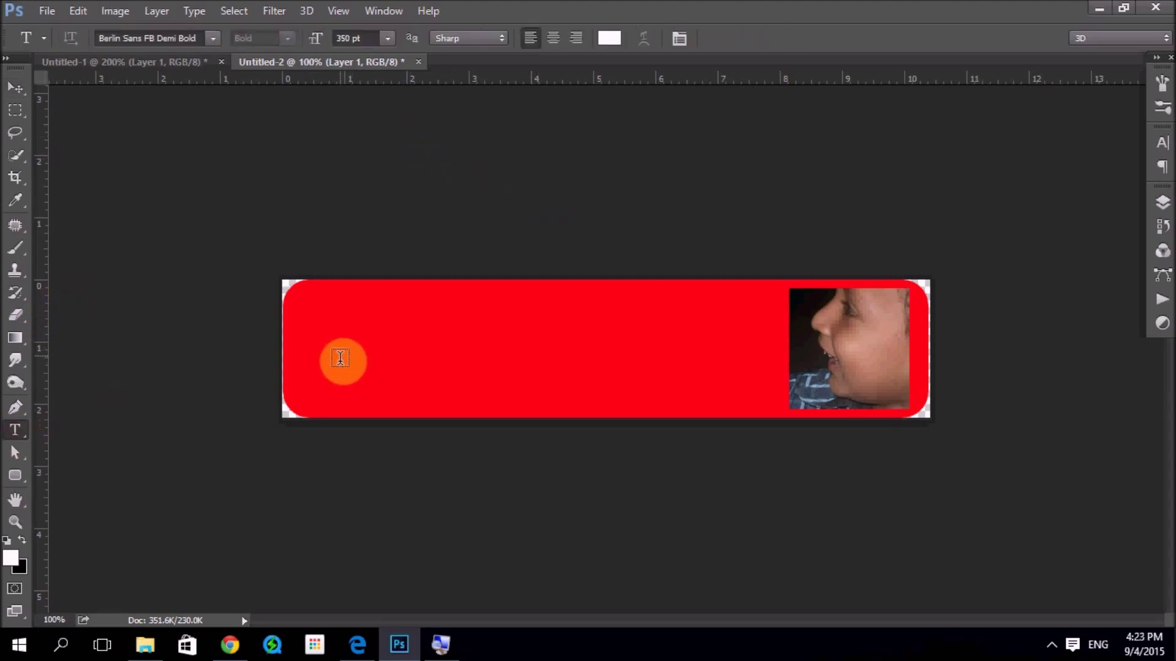
click(387, 38)
click(374, 198)
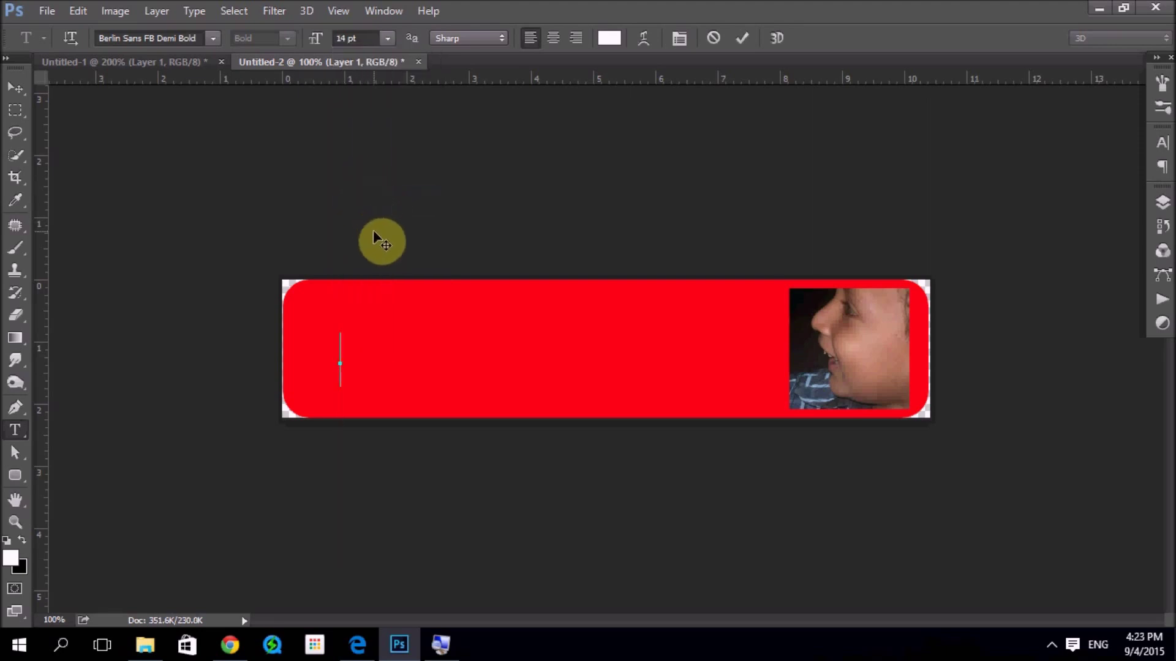
click(386, 38)
click(376, 216)
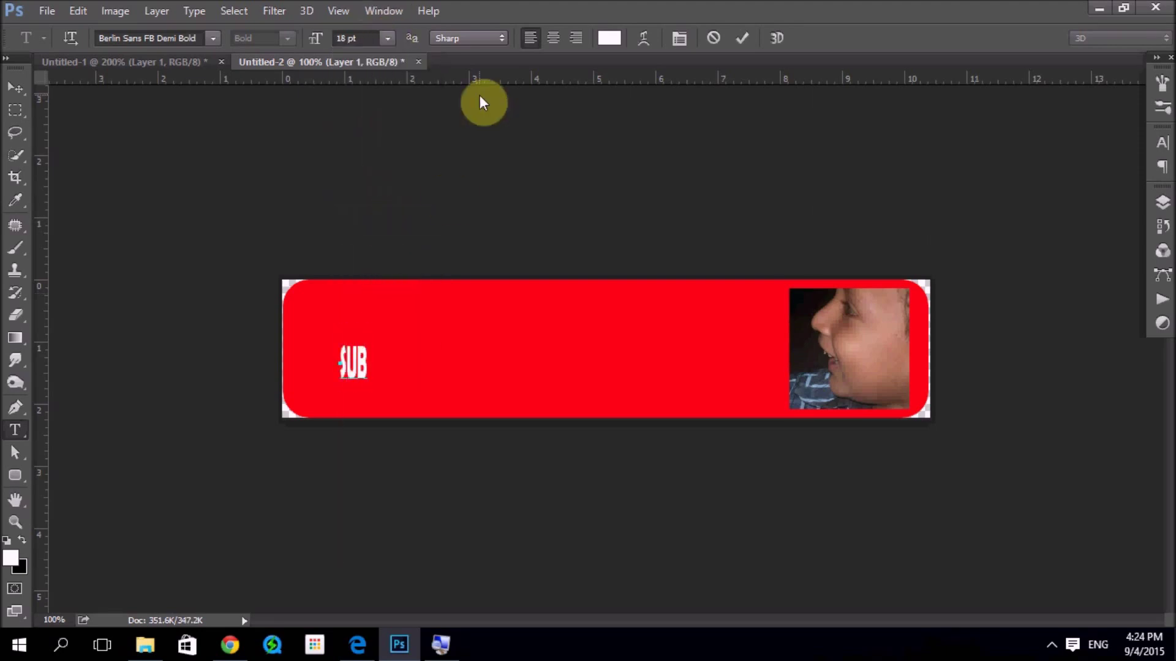
Step: Enter the white label text "SUBSCRIBE ME" on the red shape and commit it
text(RIBE)
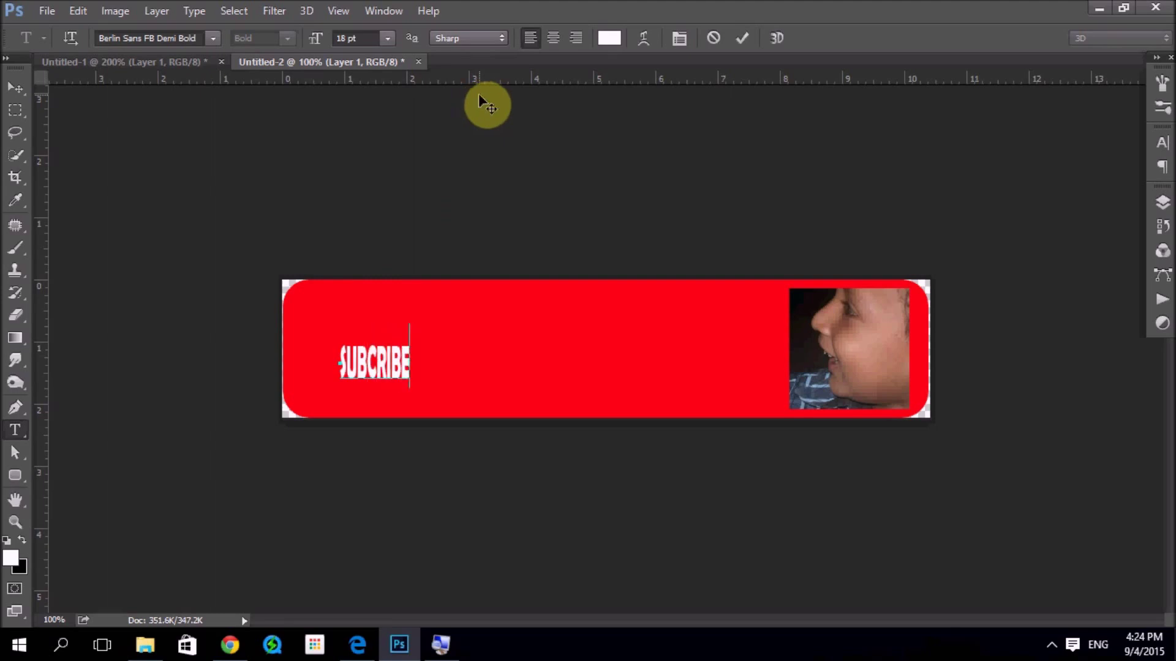
key(BackSpace)
key(BackSpace)
key(BackSpace)
key(BackSpace)
key(BackSpace)
text(SCRI)
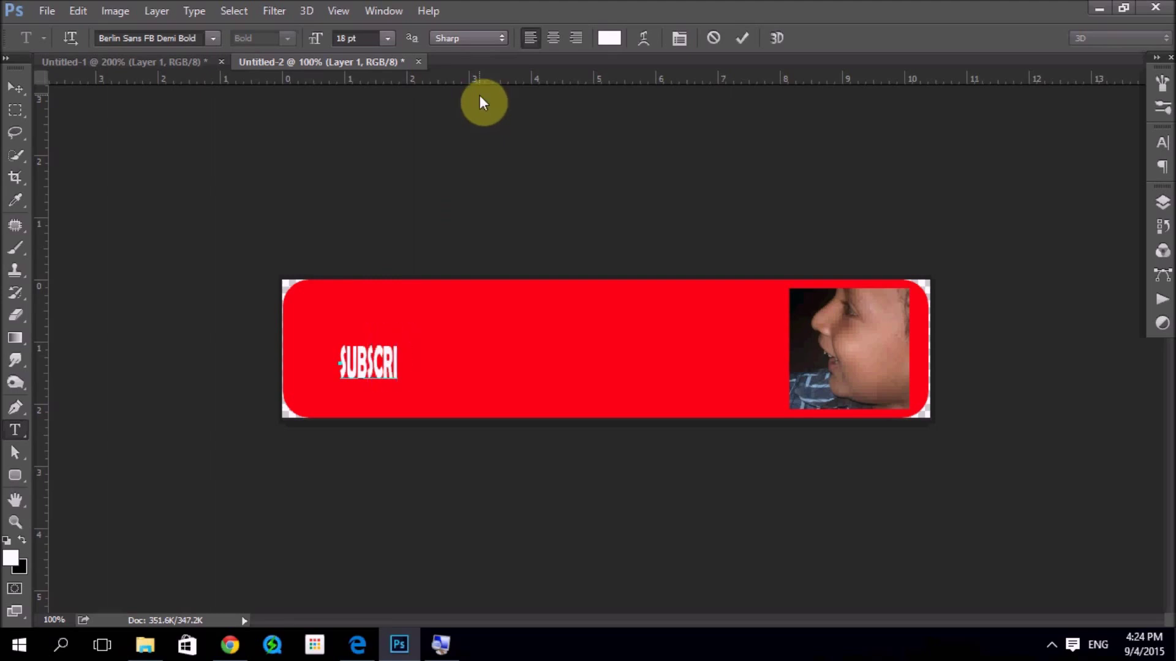
text(BE ME)
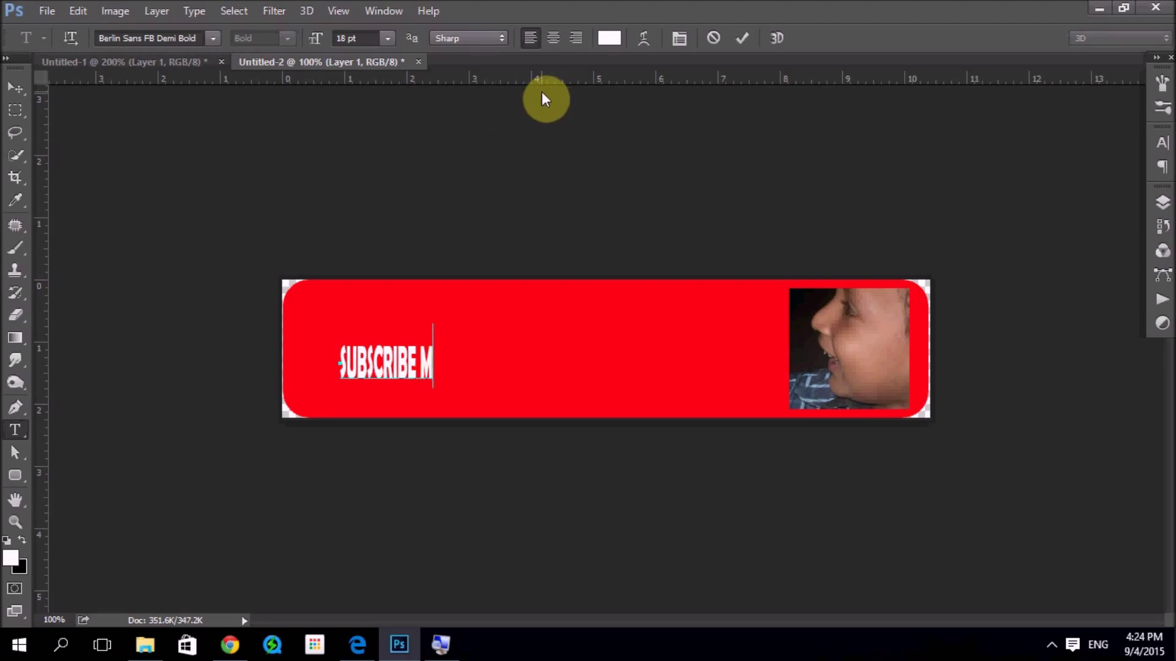
click(15, 88)
Step: Enlarge the SUBSCRIBE ME text with Free Transform to fill the red area beside the photo, and center it there
right_click(391, 369)
click(423, 372)
key(ctrl+t)
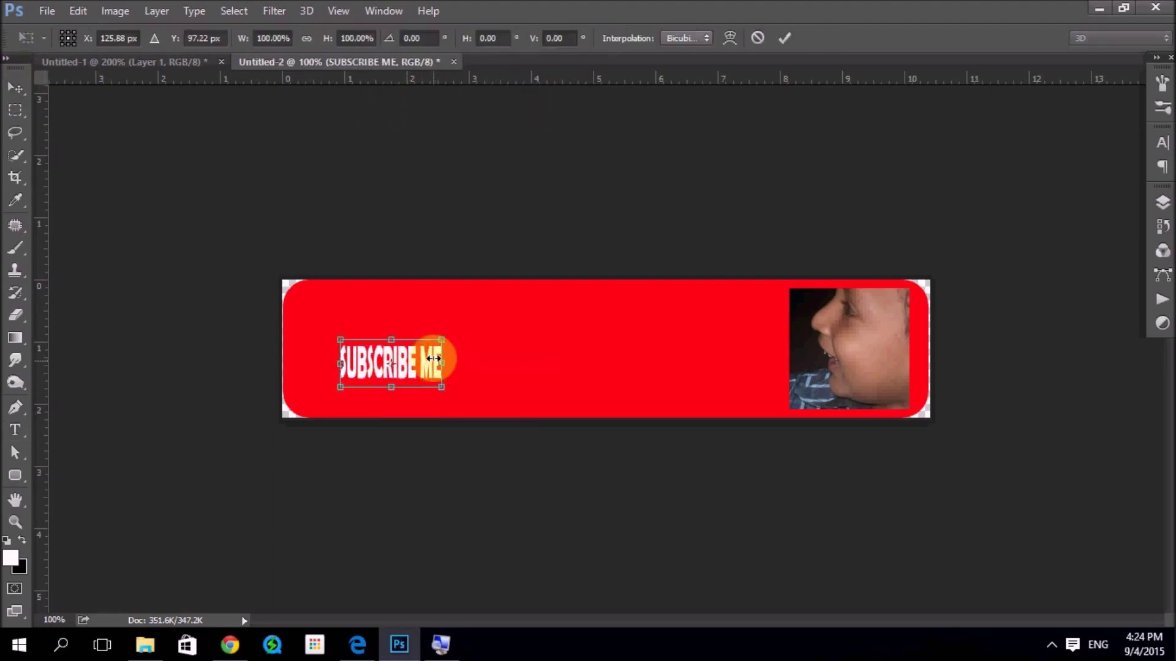
drag(442, 338, 764, 289)
drag(594, 333, 583, 344)
double_click(583, 344)
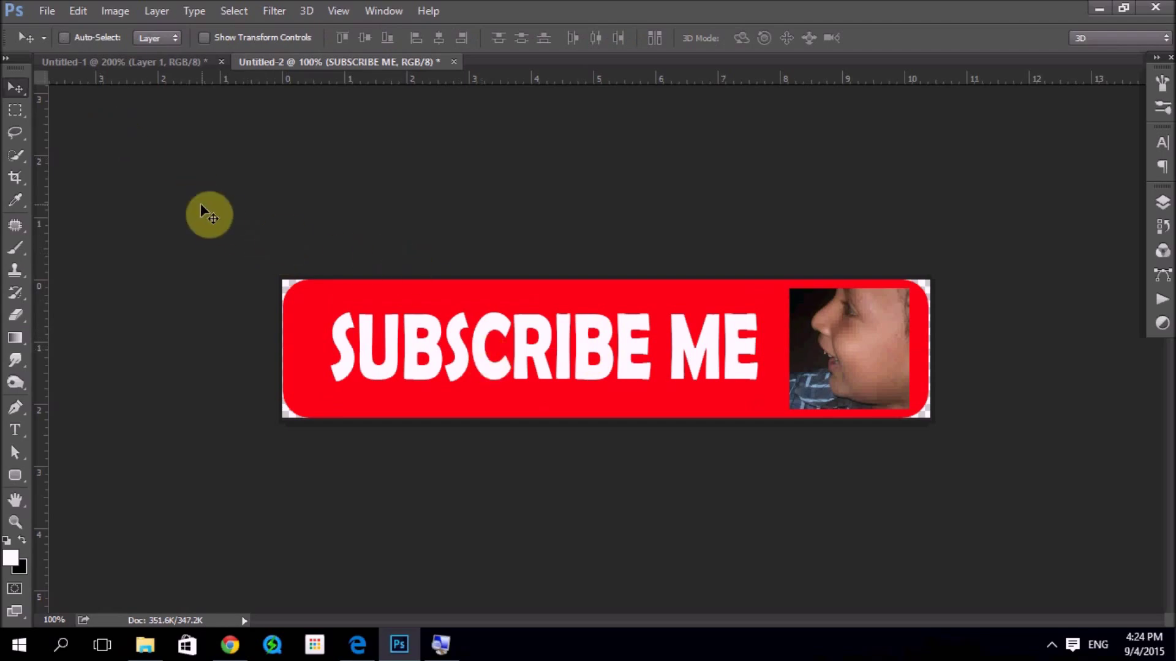
Step: Save the button image in Downloads as subscribe.png in PNG format, with Smallest / Slow compression and no interlacing
click(48, 11)
click(79, 204)
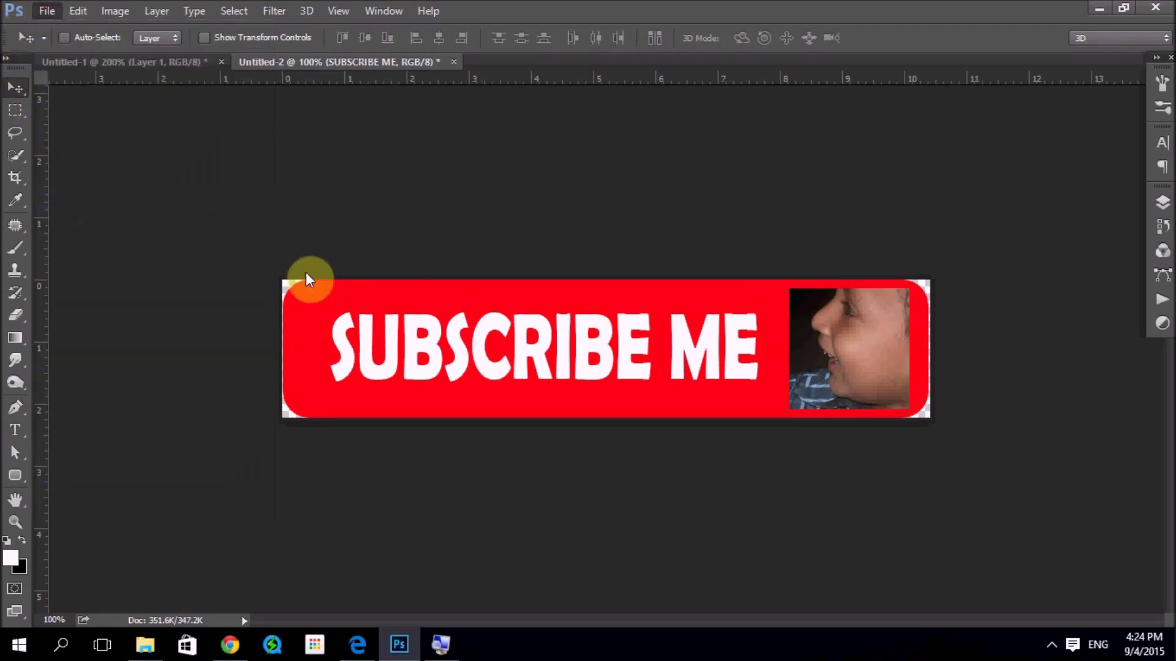
click(210, 463)
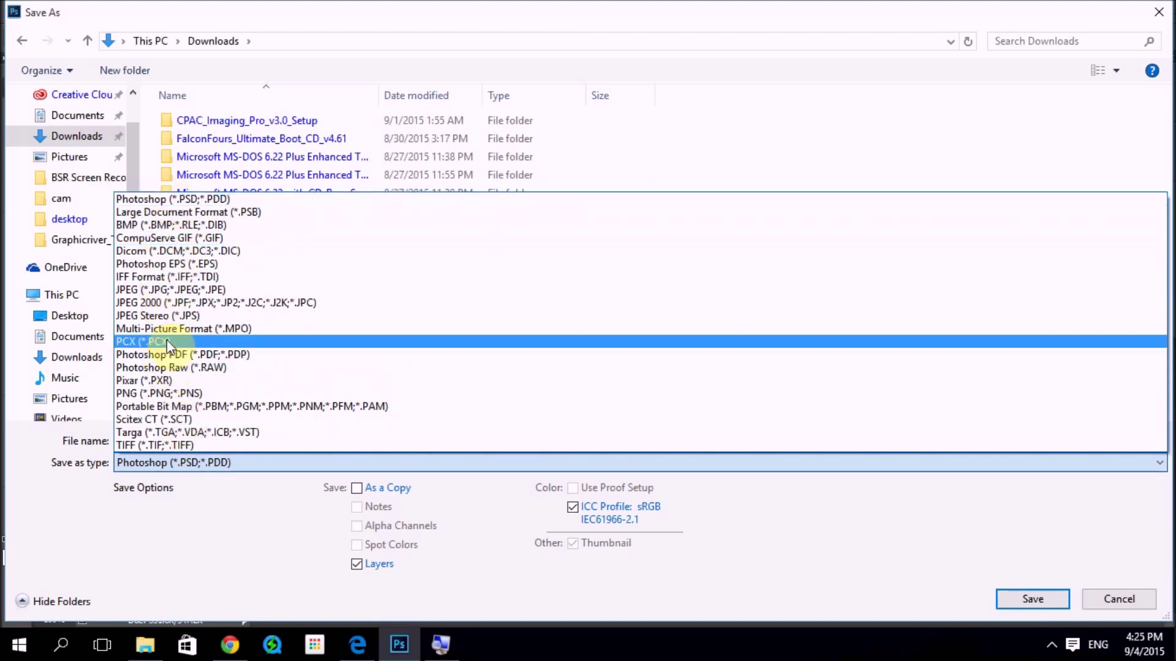
click(170, 394)
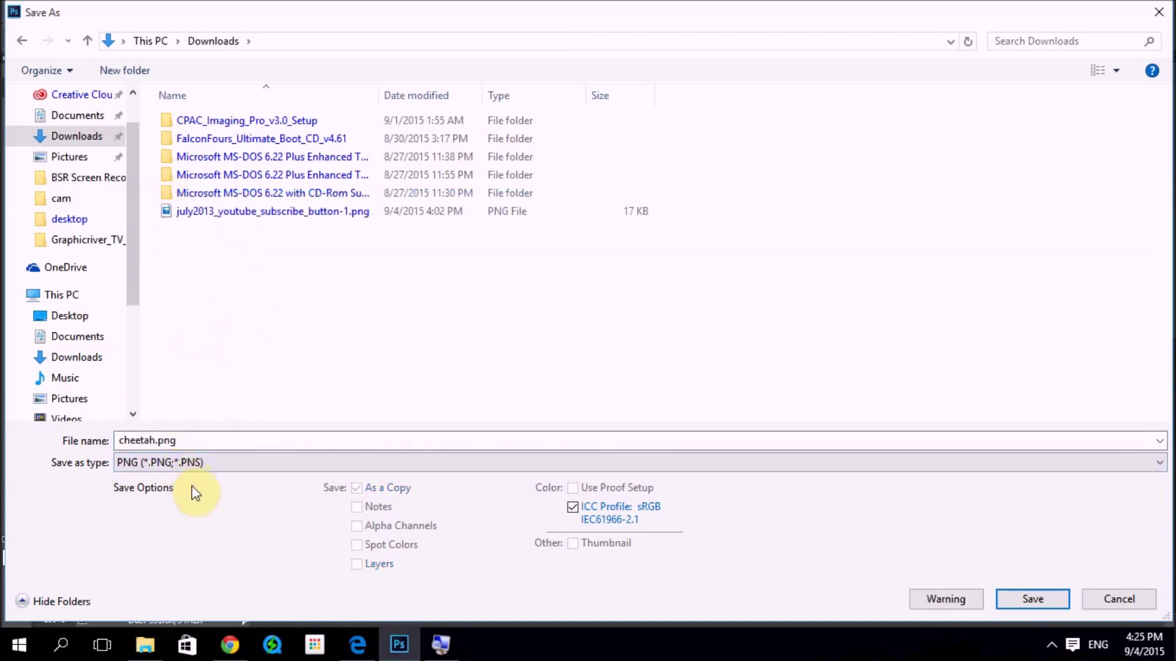
click(152, 439)
click(153, 439)
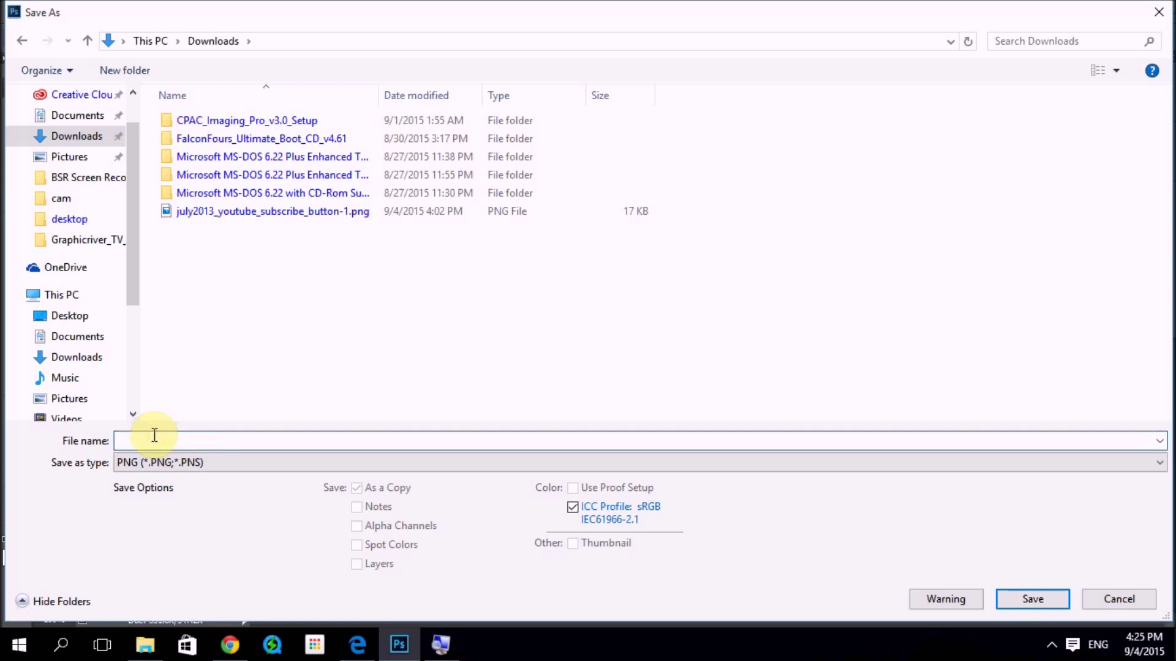
text(subscribe.png)
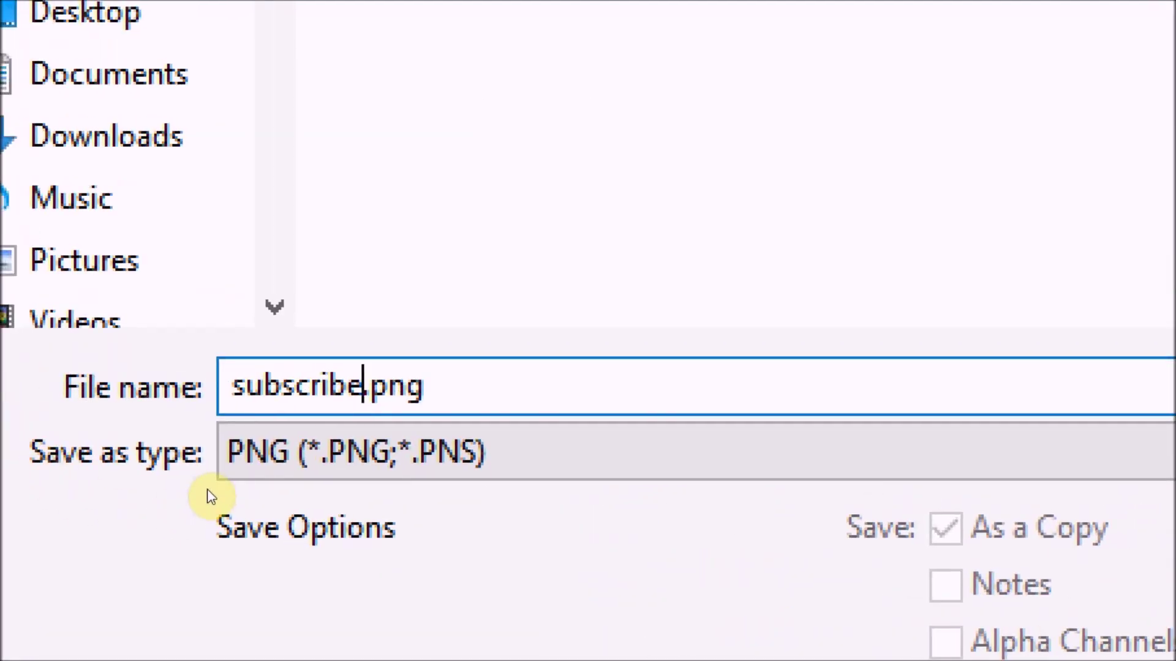
click(1013, 603)
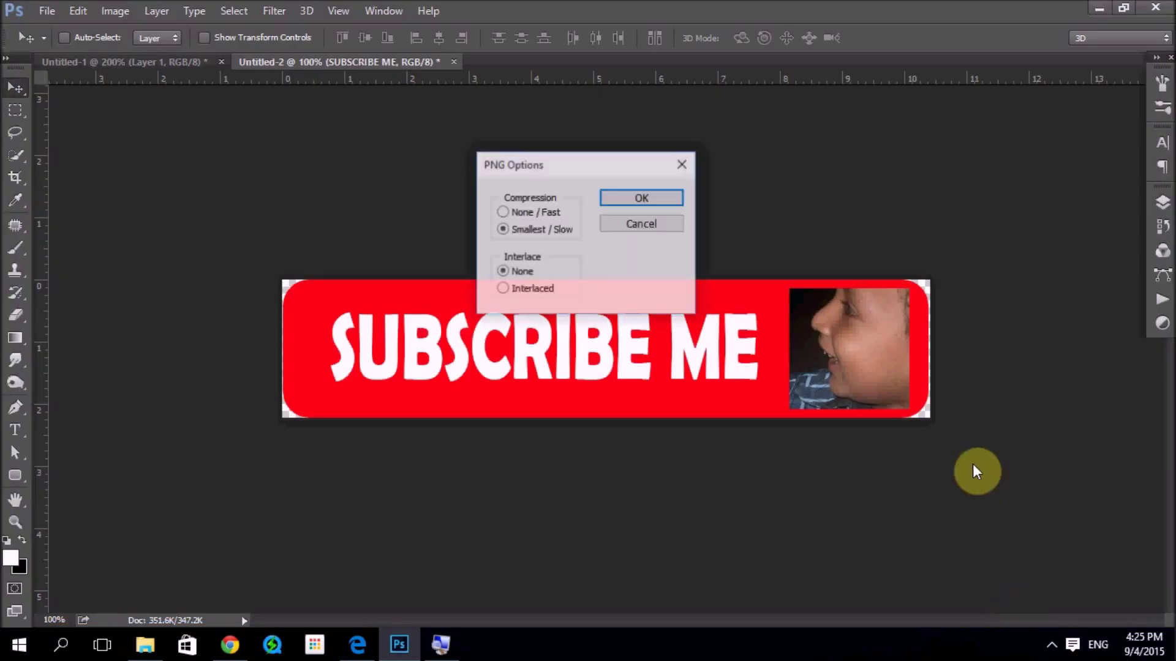
click(640, 198)
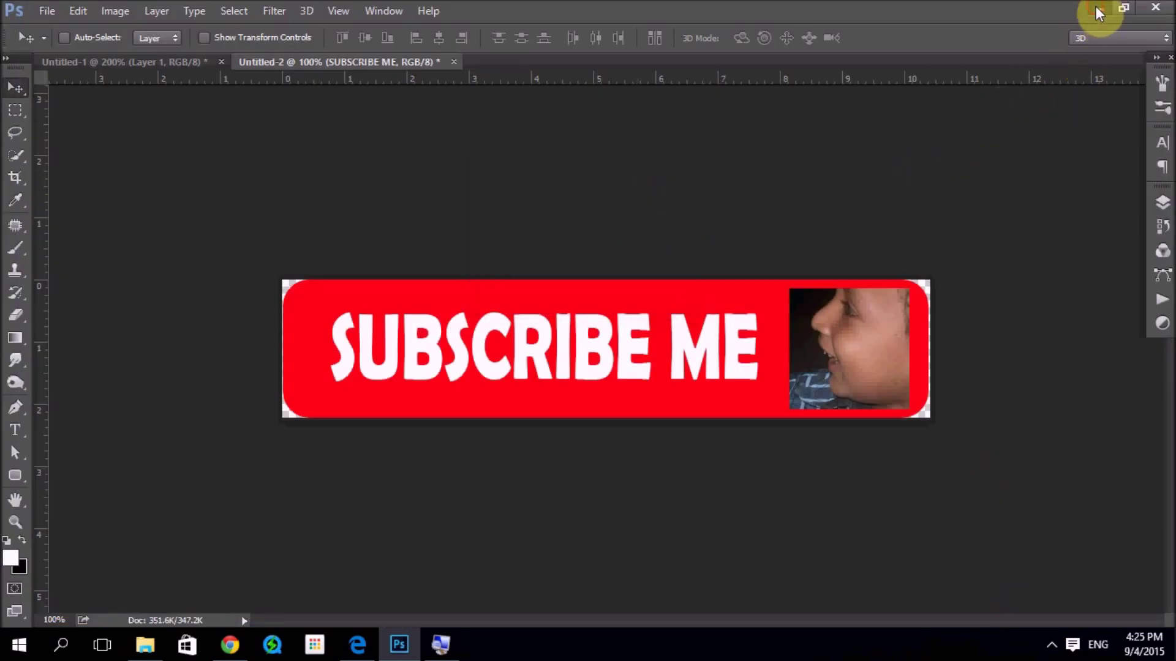
Step: Switch to YouTube Creator Studio in Chrome and start adding a watermark in the channel's Branding settings
click(1098, 9)
click(232, 646)
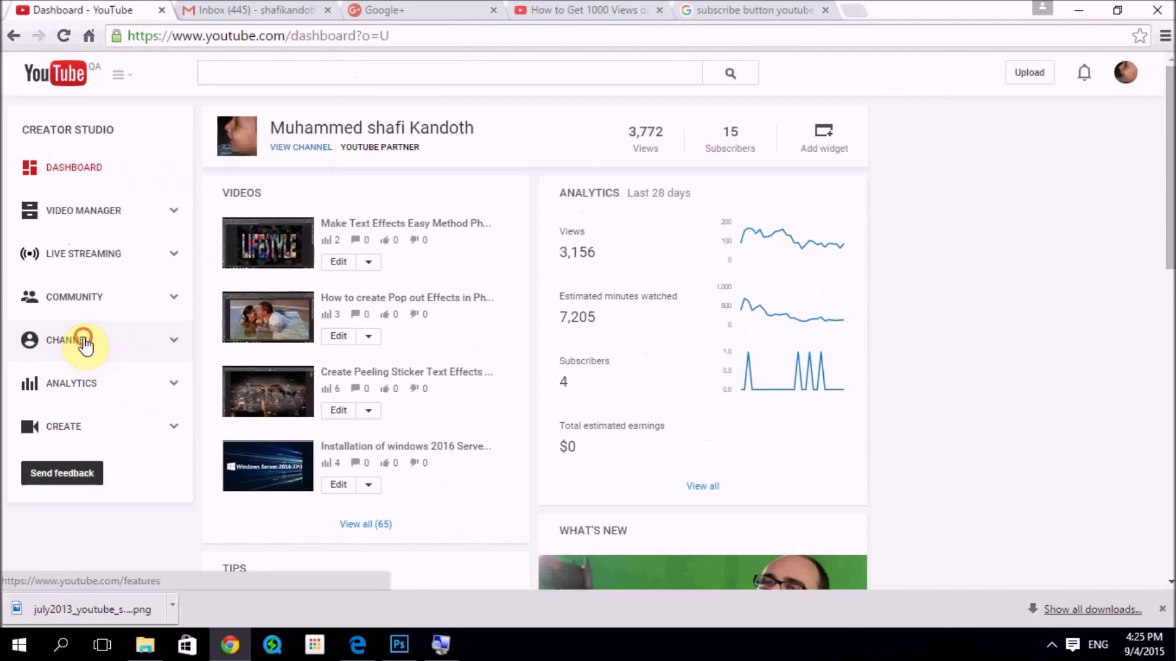
click(86, 345)
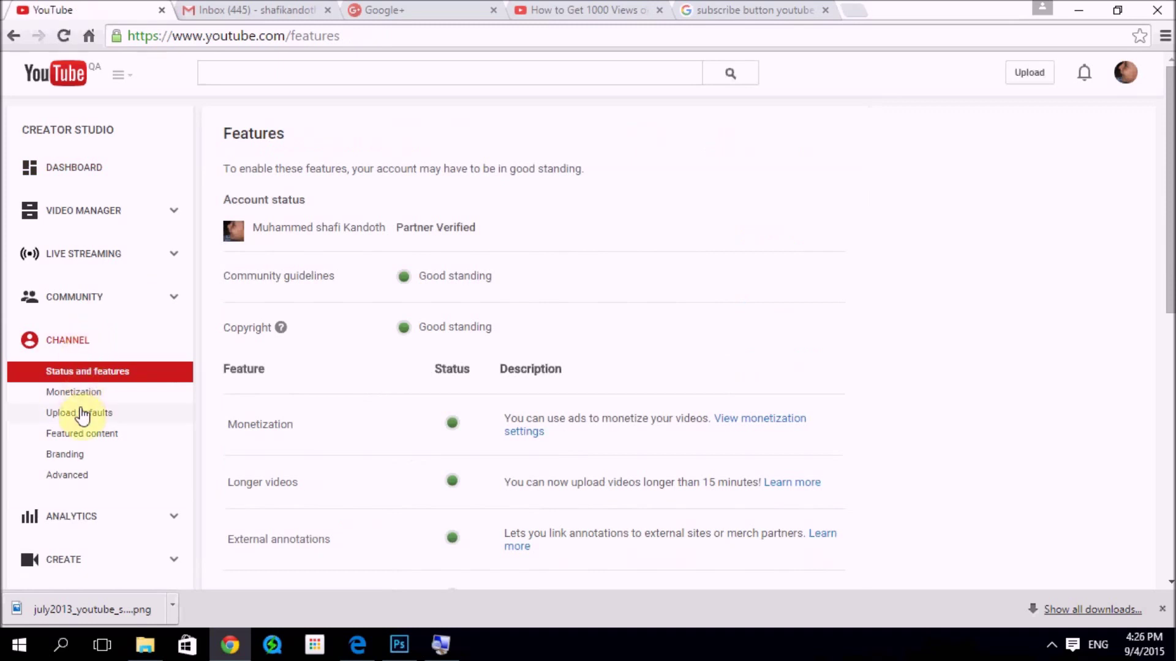
click(74, 454)
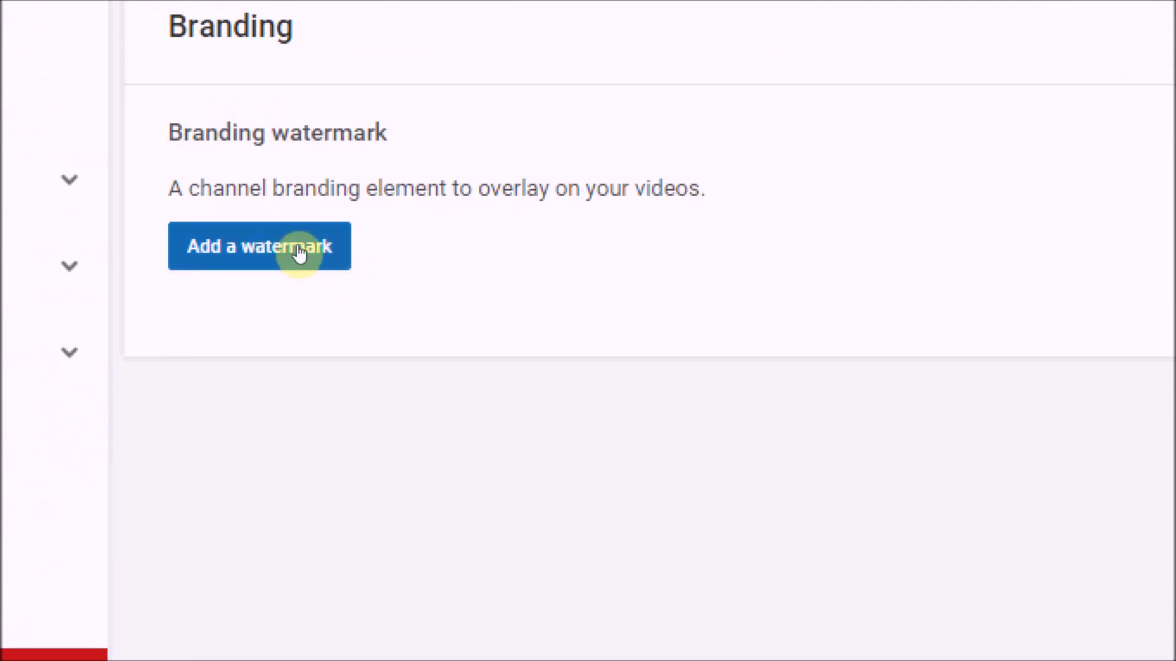
click(306, 250)
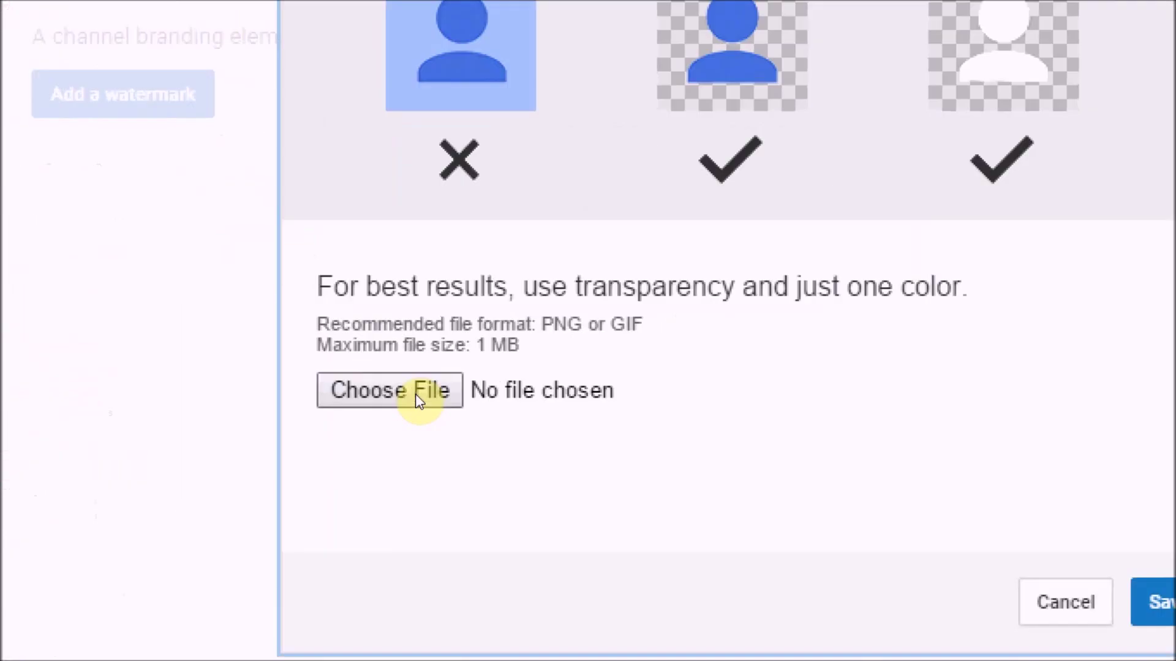
Step: Upload subscribe.png from Downloads as the branding watermark and save it
click(395, 399)
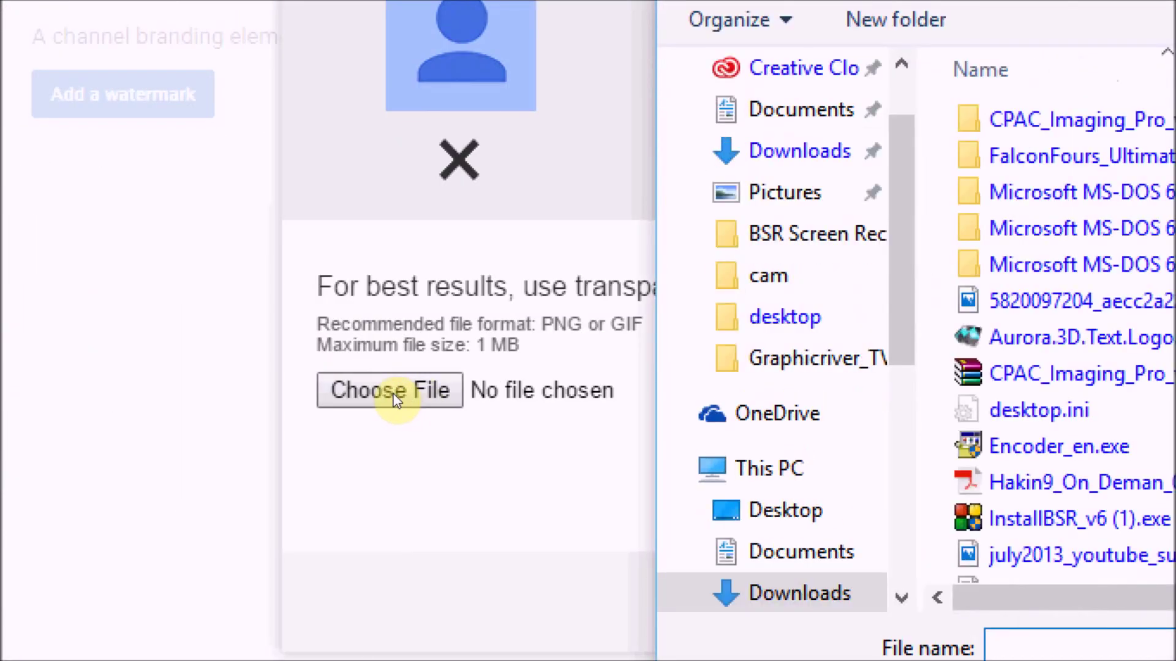
text(sunb)
key(BackSpace)
key(BackSpace)
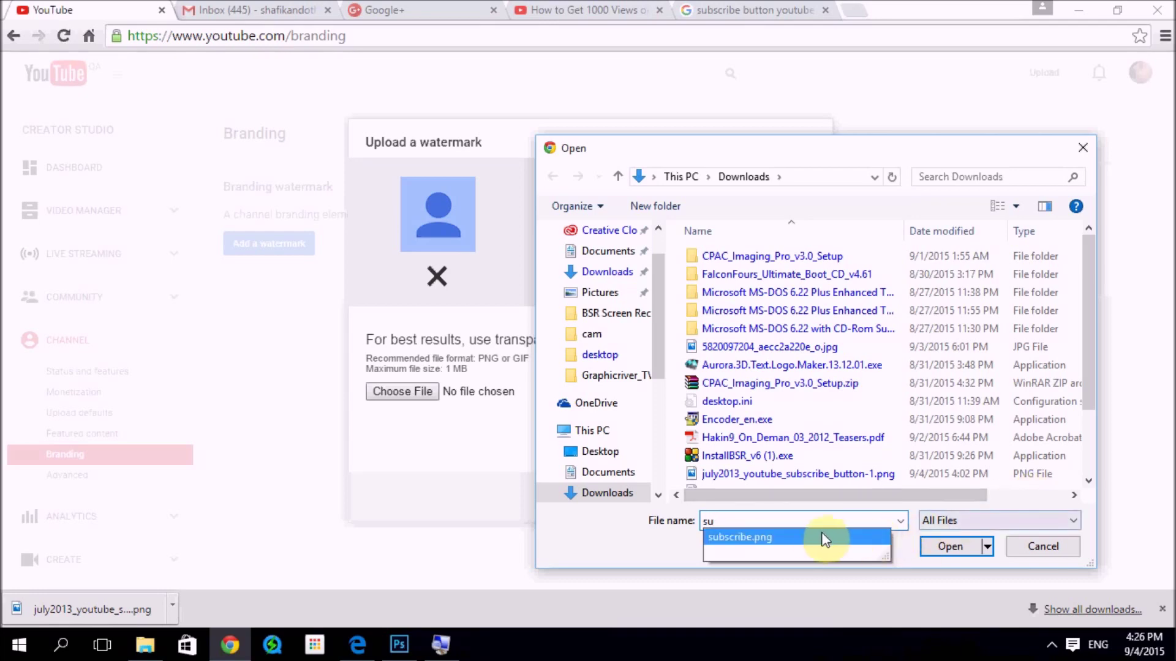
click(803, 536)
click(948, 548)
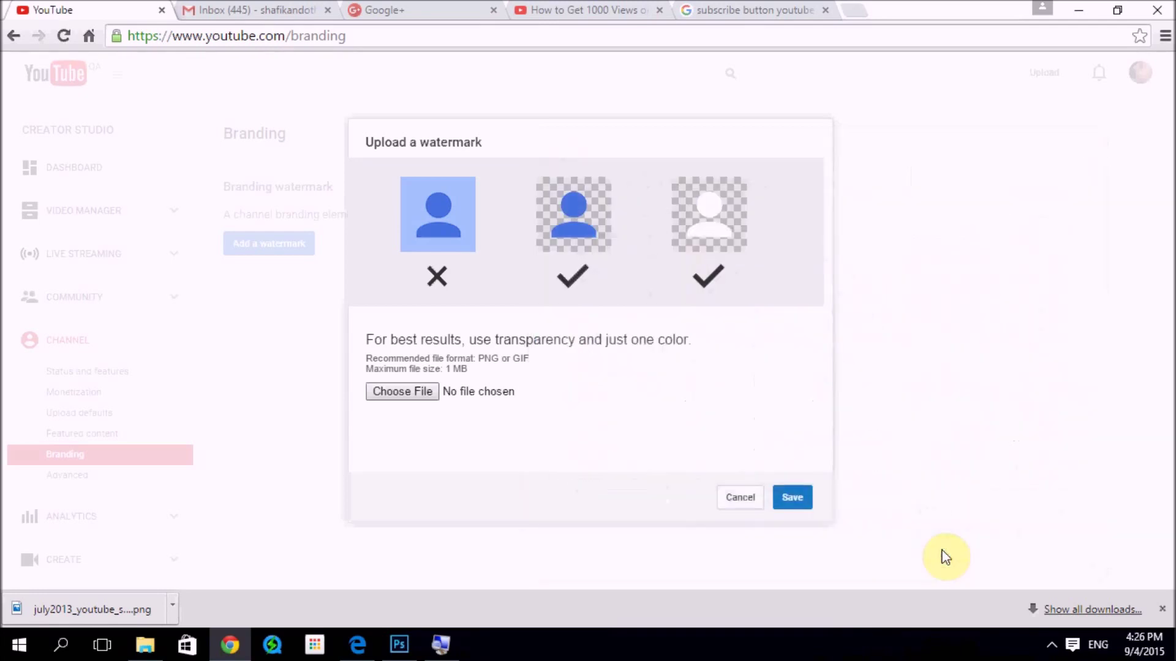
click(790, 497)
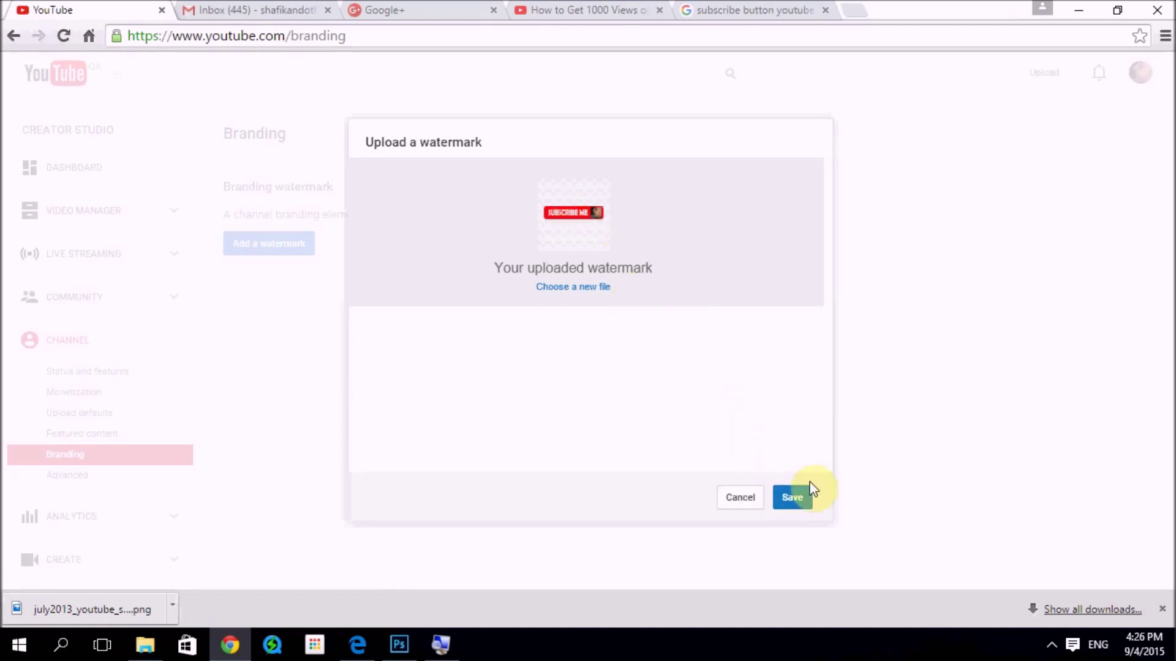
click(796, 499)
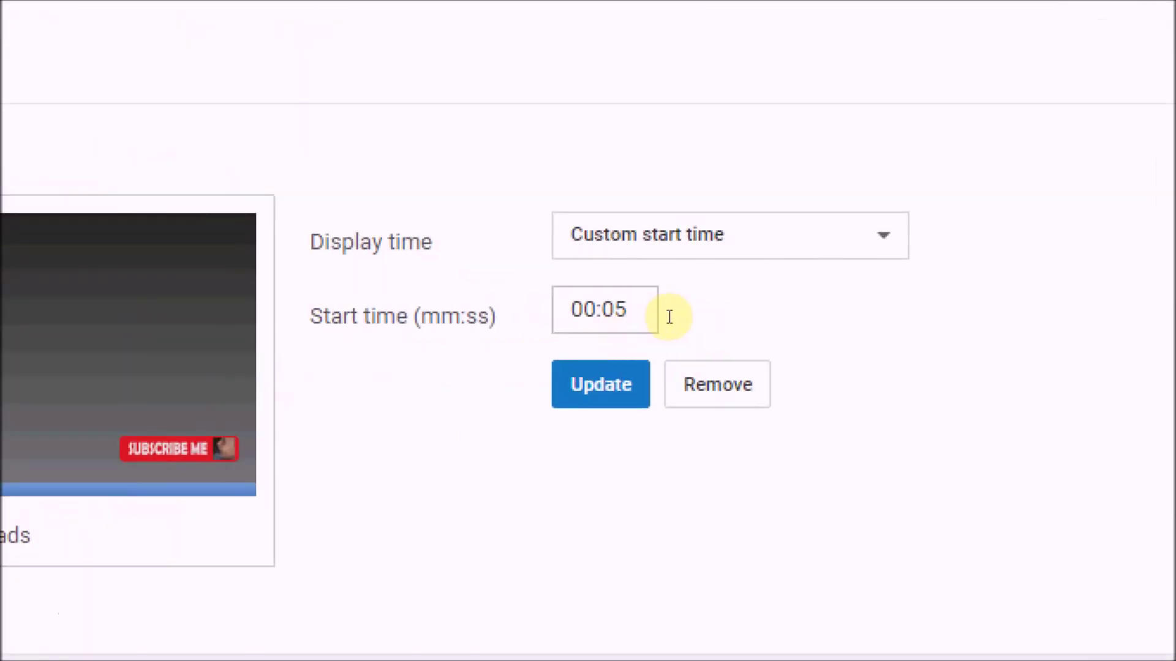
Step: Try the Entire video display time for the watermark and switch back to Custom start time
click(733, 254)
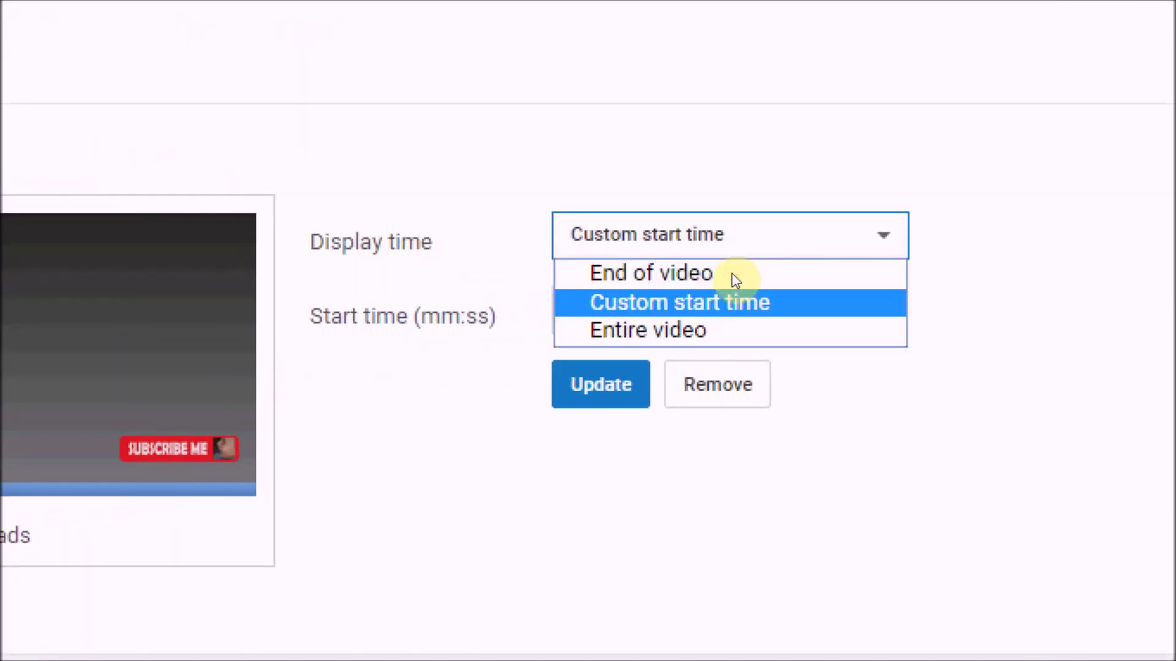
click(682, 325)
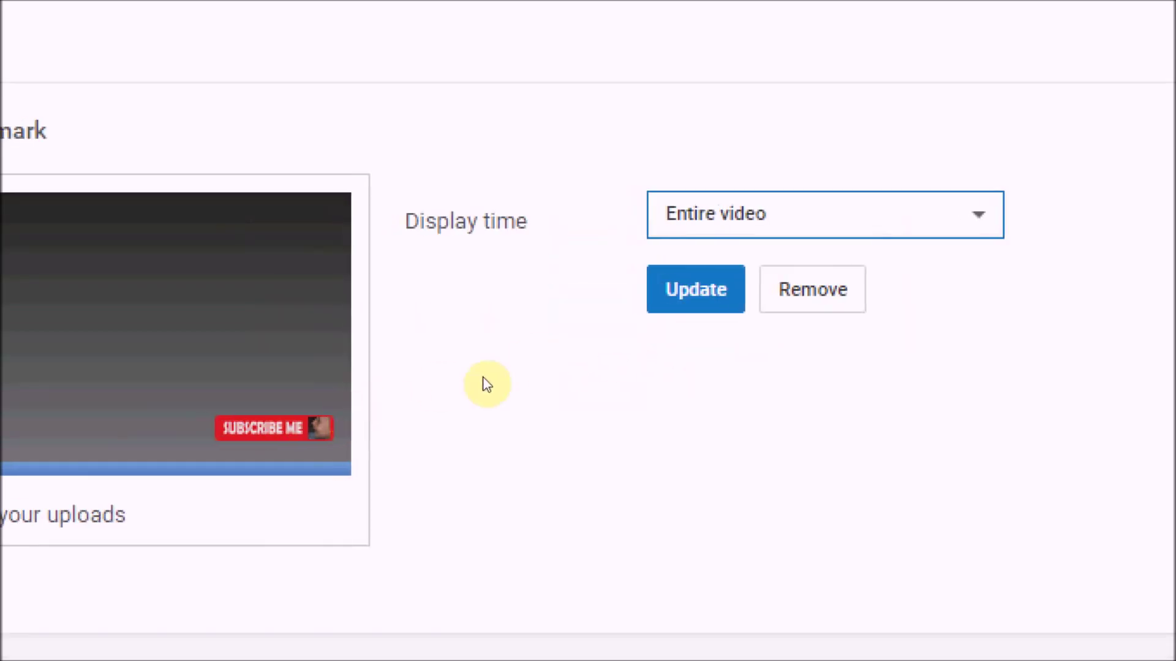
click(678, 283)
key(Return)
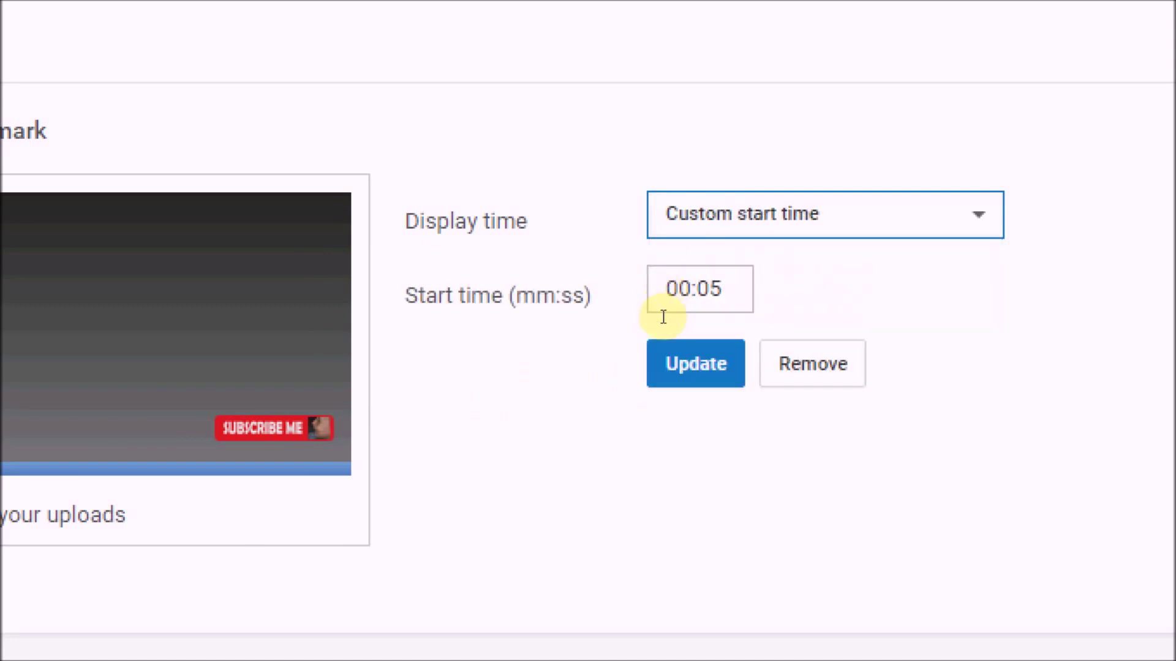
Step: Set the watermark's custom start time to 00:30 and update the branding settings
click(671, 309)
key(BackSpace)
key(BackSpace)
text(30)
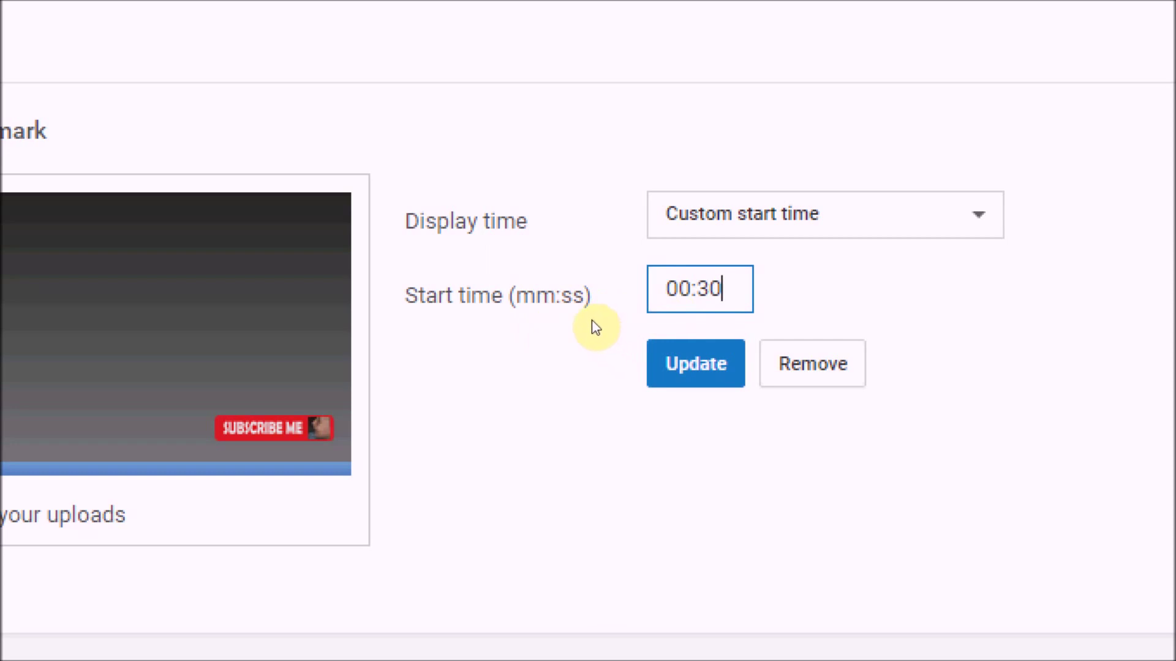
click(662, 363)
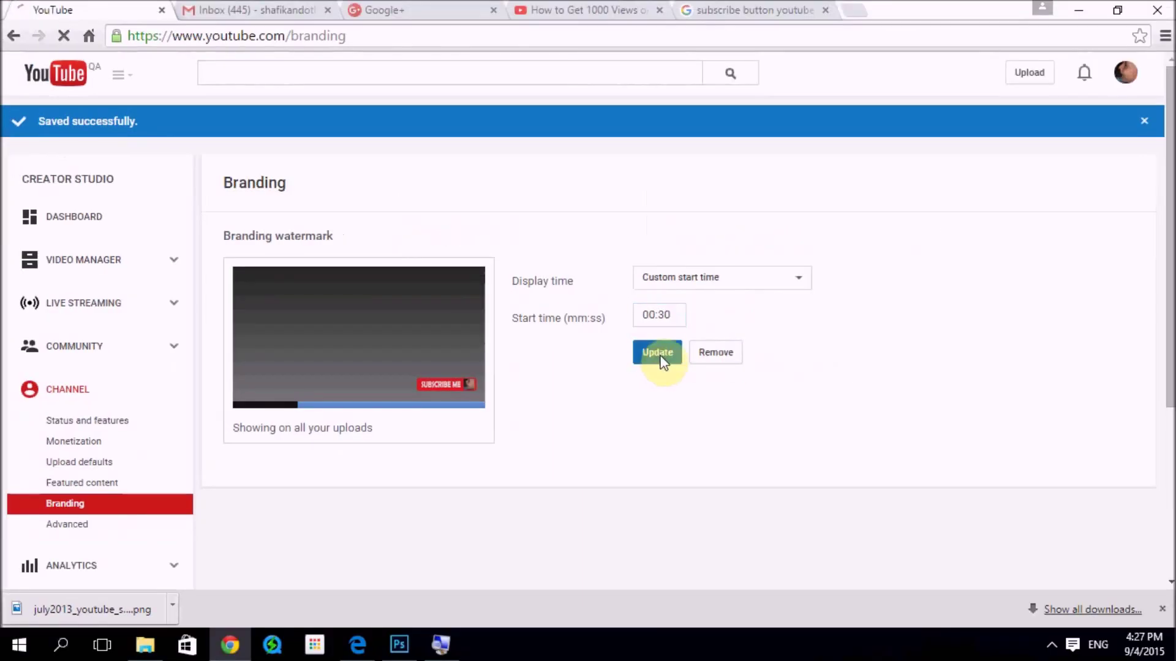